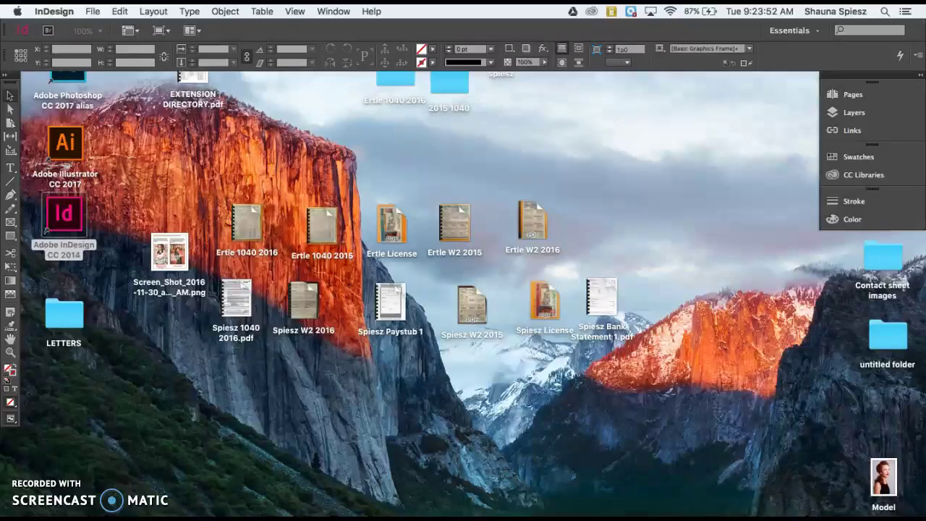
Start a new Letter-size print document with all page margins set to .25in
{"action": "left_click", "coordinate": [94, 11]}
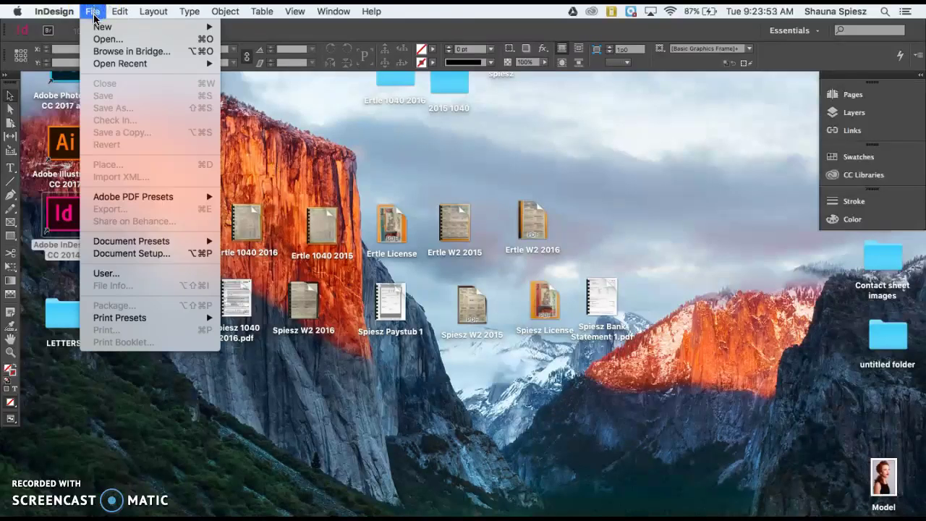
{"action": "mouse_move", "coordinate": [102, 27]}
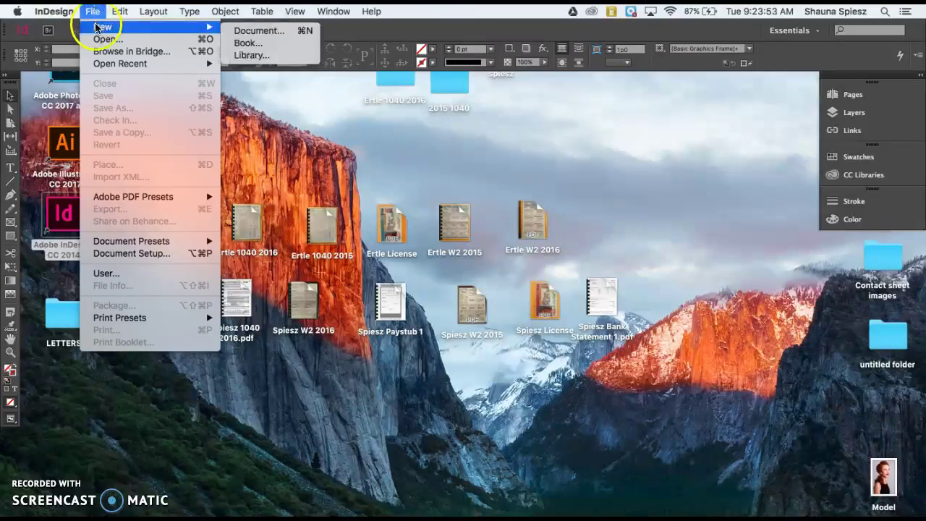
{"action": "left_click", "coordinate": [250, 30]}
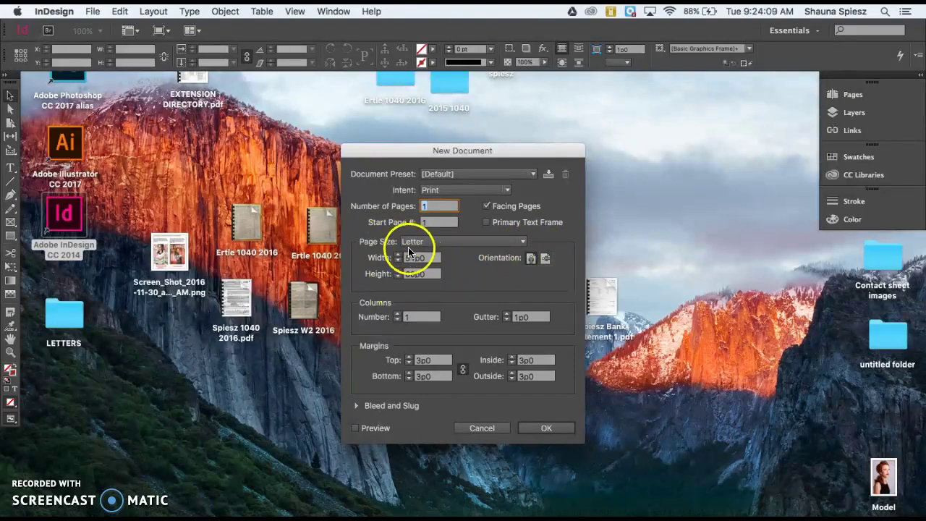
{"action": "double_click", "coordinate": [427, 362]}
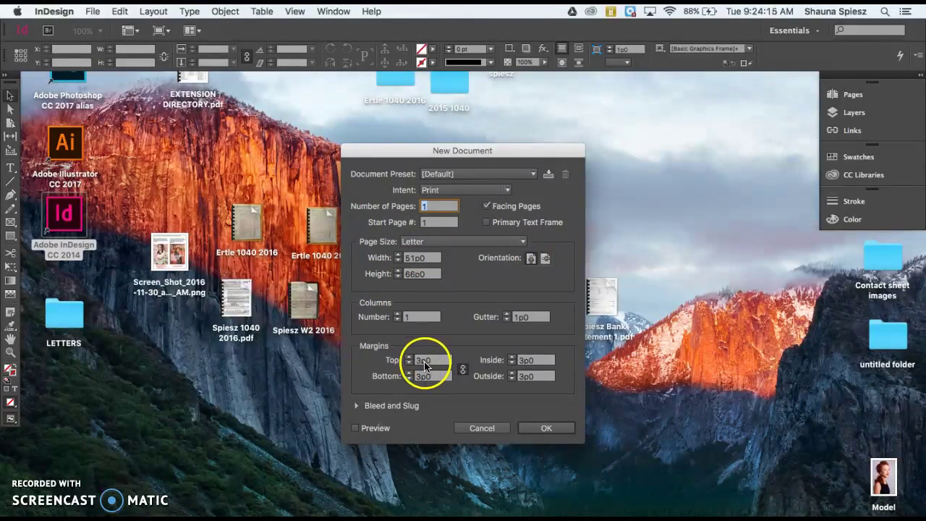
{"action": "key", "text": "BackSpace"}
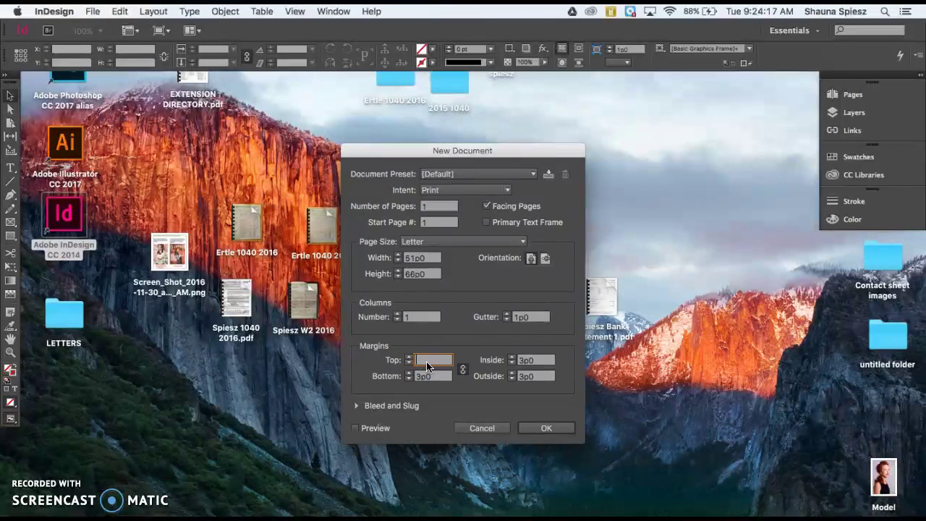
{"action": "type", "text": ".25in"}
{"action": "left_click", "coordinate": [436, 376]}
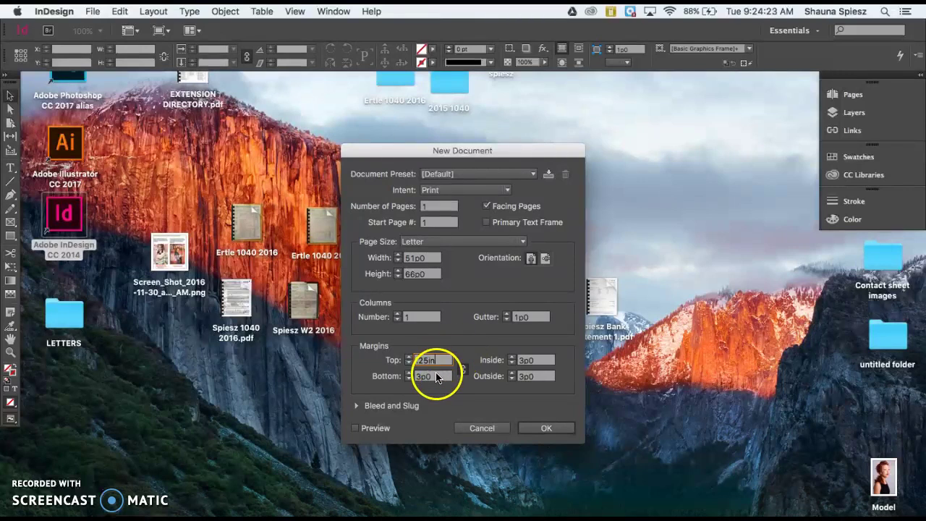
{"action": "double_click", "coordinate": [437, 376]}
{"action": "key", "text": "BackSpace"}
{"action": "type", "text": ".25in"}
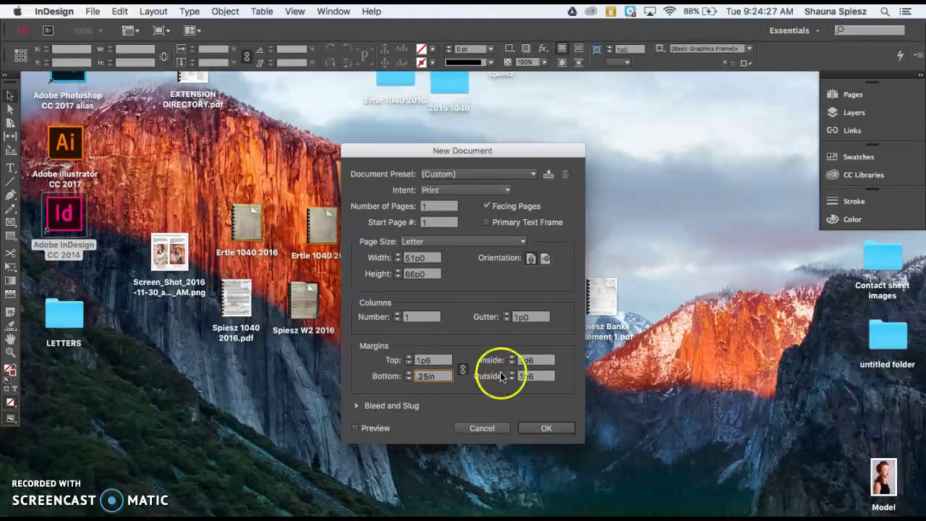
Set the bleed to .25in on all sides and create the document
{"action": "left_click", "coordinate": [362, 410]}
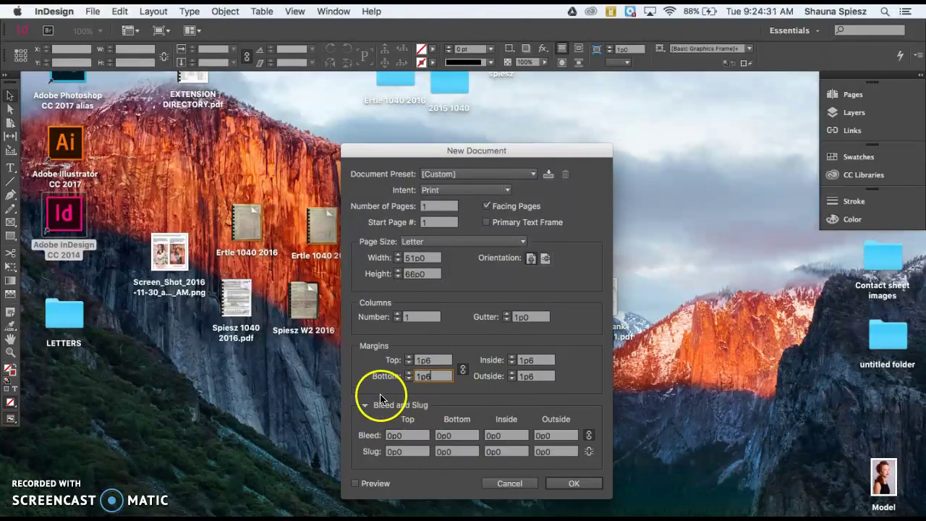
{"action": "double_click", "coordinate": [406, 436]}
{"action": "key", "text": "BackSpace"}
{"action": "type", "text": ".25in"}
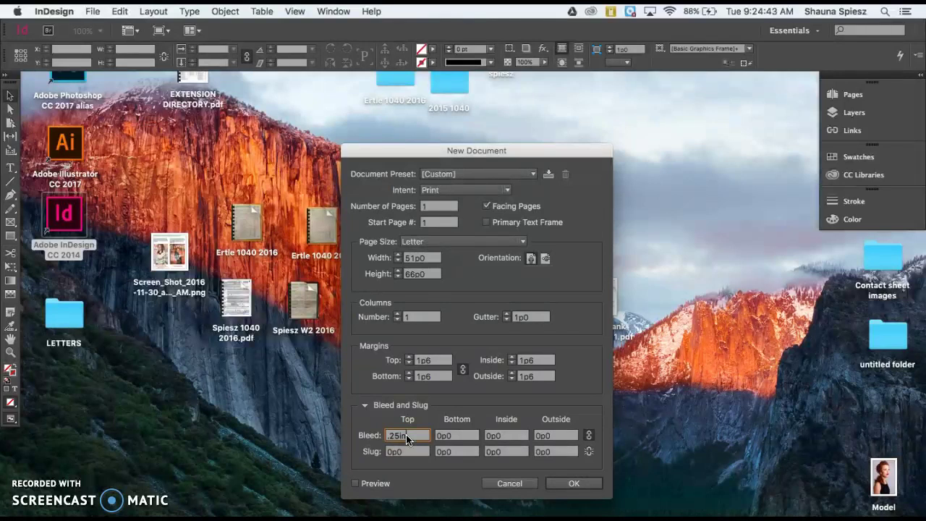
{"action": "key", "text": "Tab"}
{"action": "key", "text": "Tab"}
{"action": "key", "text": "Tab"}
{"action": "key", "text": "Tab"}
{"action": "key", "text": "Tab"}
{"action": "left_click", "coordinate": [563, 483]}
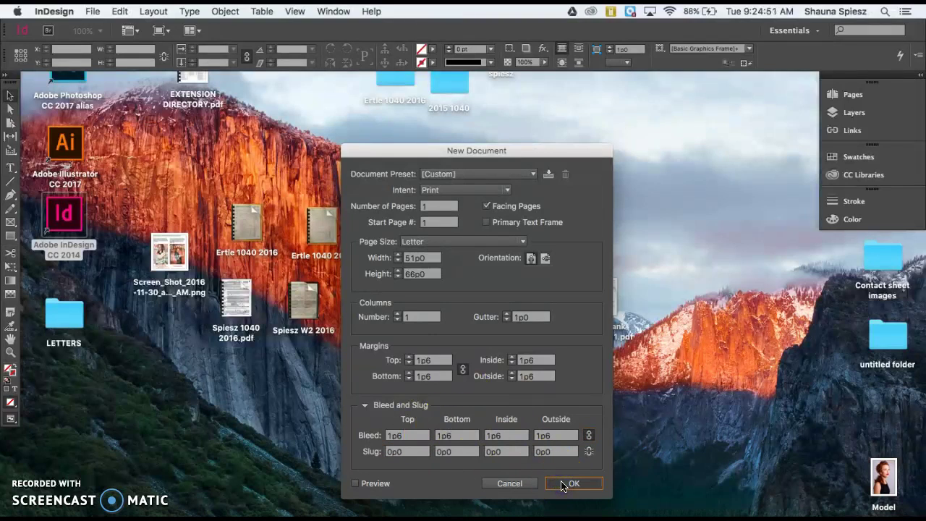
{"action": "left_click", "coordinate": [574, 483]}
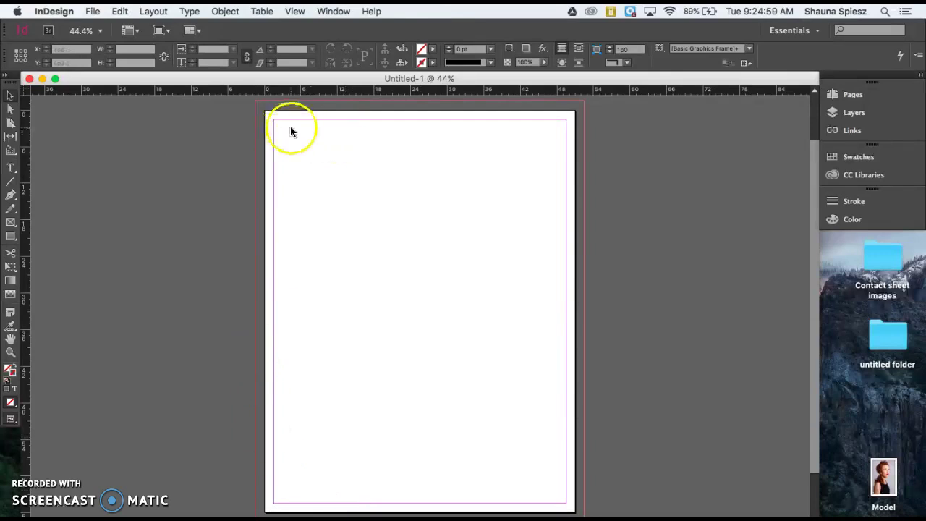
Draw a text frame spanning the margins at the top of the page and enter the title AWESOME
{"action": "left_click", "coordinate": [116, 366]}
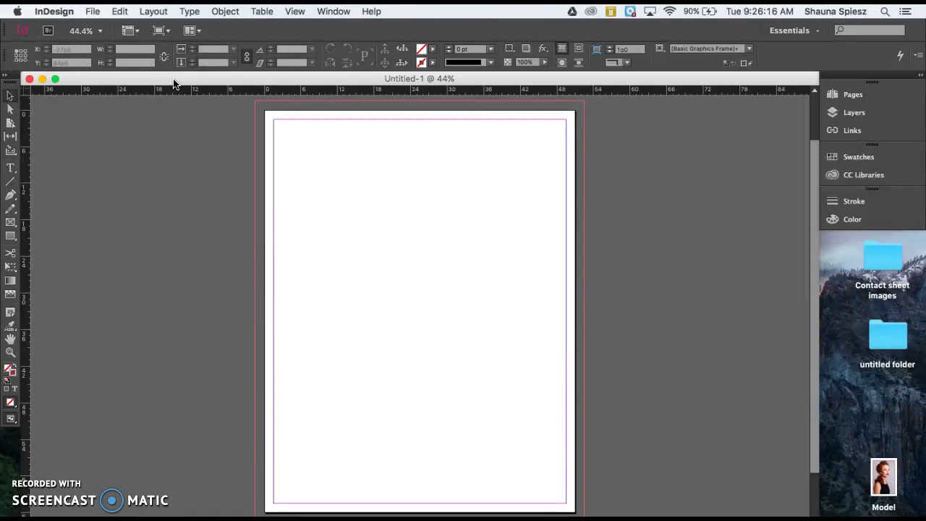
{"action": "left_click", "coordinate": [10, 169]}
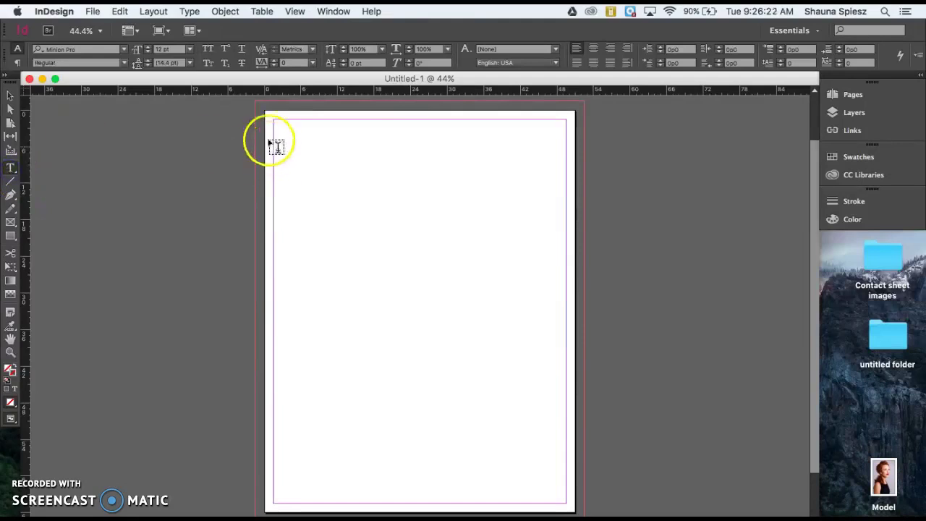
{"action": "left_click_drag", "start_coordinate": [275, 122], "coordinate": [567, 220]}
{"action": "left_click", "coordinate": [385, 125]}
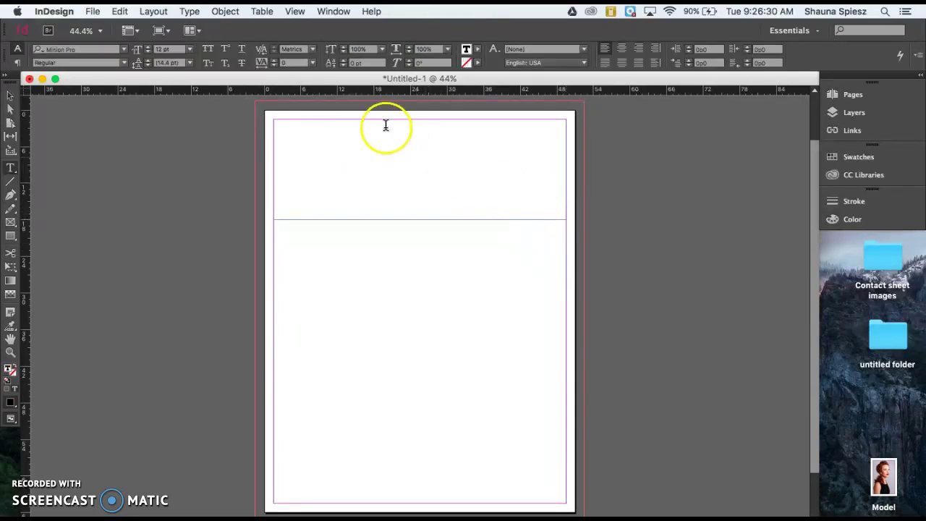
{"action": "type", "text": "AWESOME"}
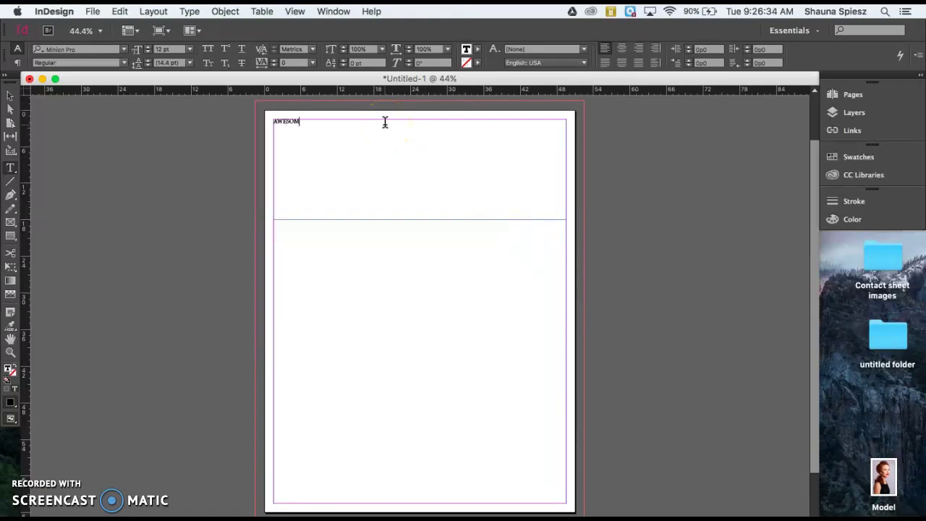
Select the whole AWESOME title and set its font size to 72 pt
{"action": "left_click", "coordinate": [322, 119]}
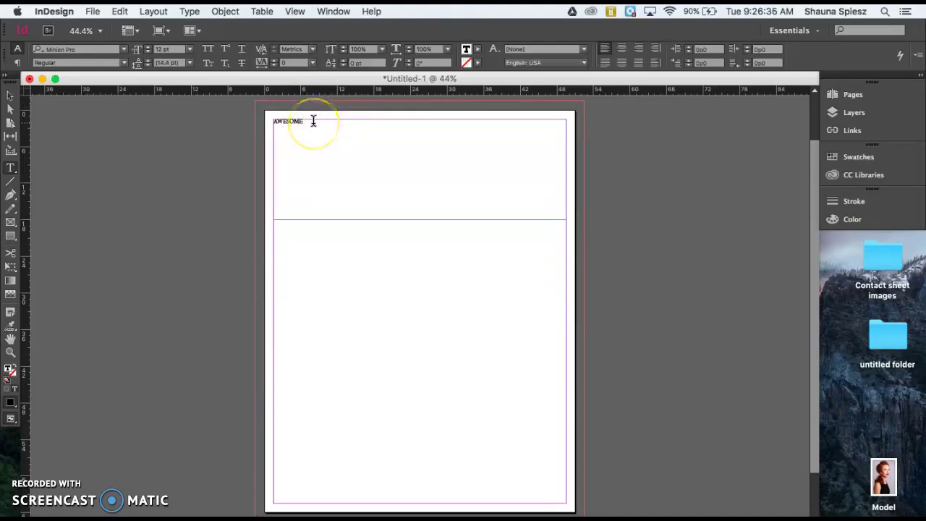
{"action": "left_click", "coordinate": [279, 124]}
{"action": "double_click", "coordinate": [264, 124]}
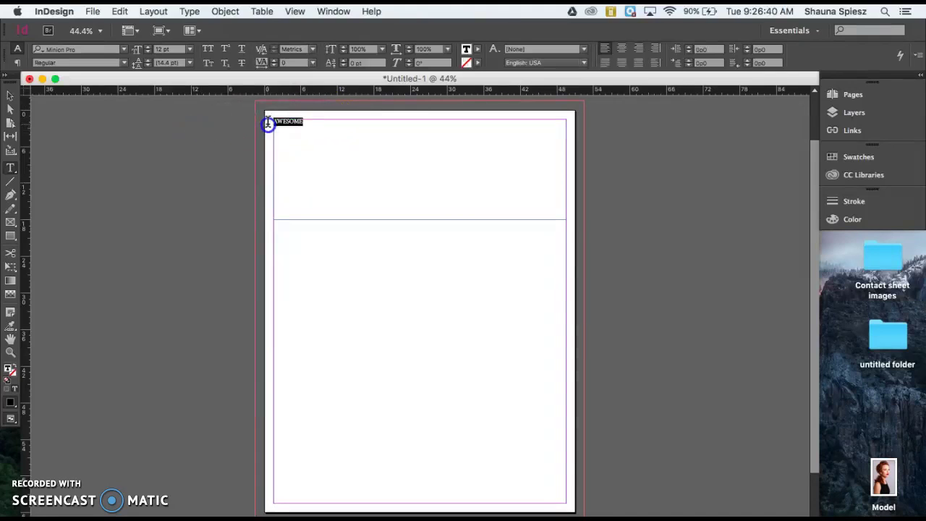
{"action": "left_click", "coordinate": [190, 48]}
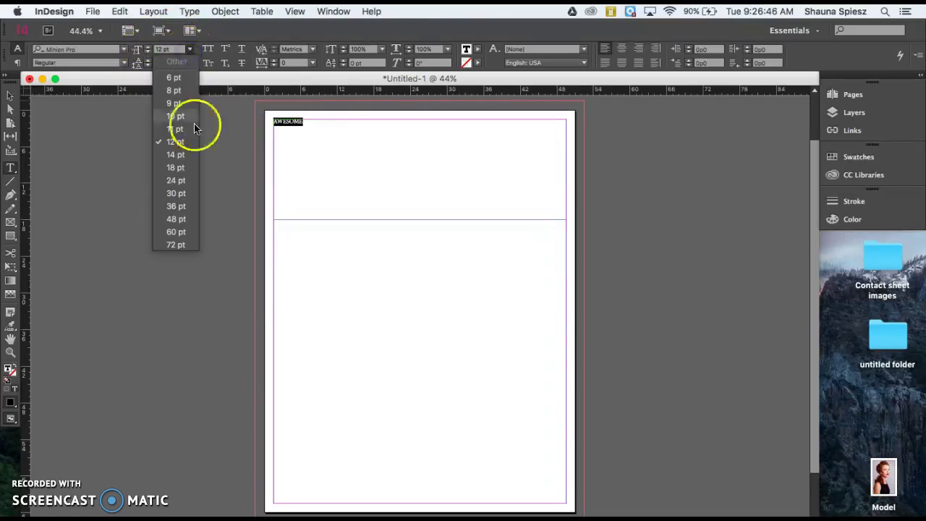
{"action": "left_click", "coordinate": [183, 245]}
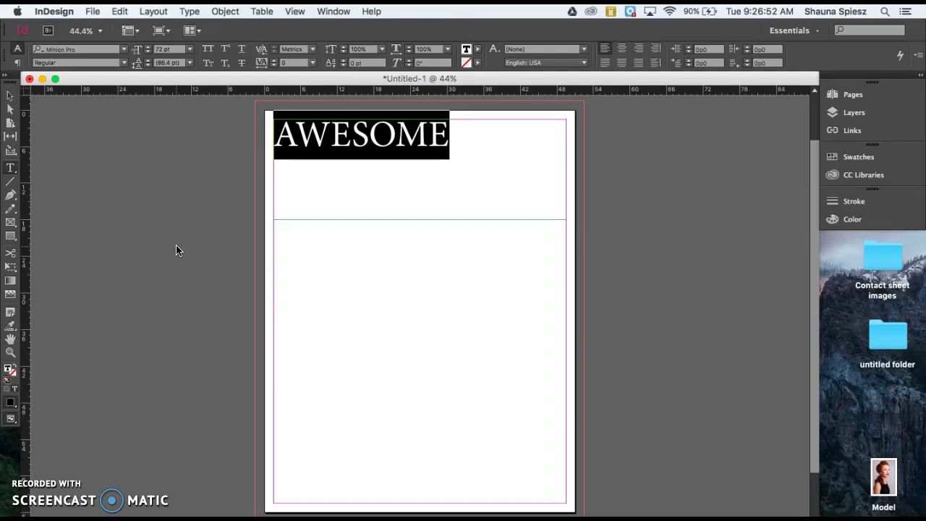
Try font sizes of 150 pt and 125 pt on the AWESOME title
{"action": "left_click", "coordinate": [172, 52]}
{"action": "double_click", "coordinate": [171, 52]}
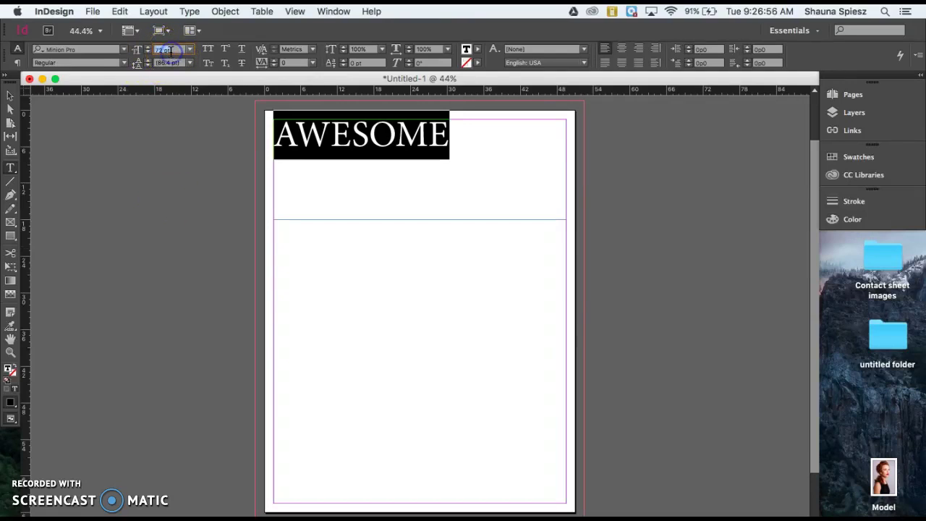
{"action": "key", "text": "BackSpace"}
{"action": "type", "text": "150"}
{"action": "key", "text": "Return"}
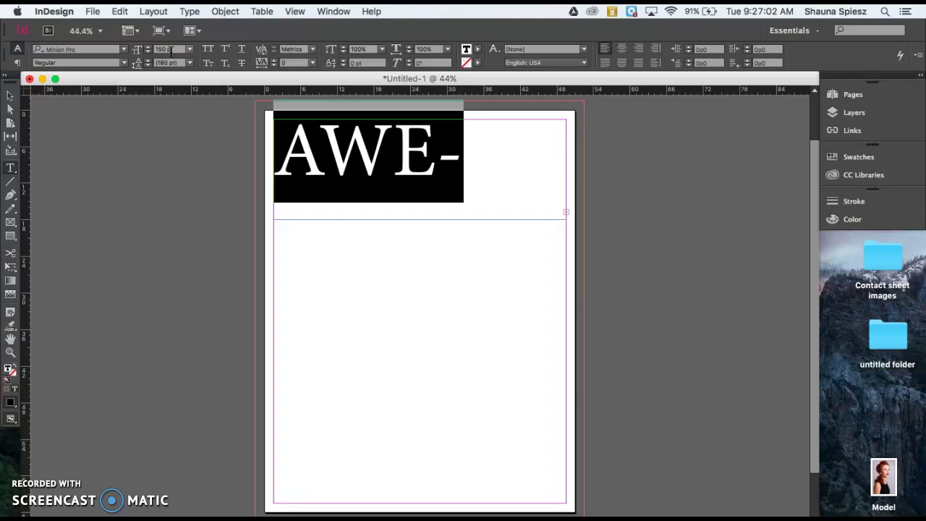
{"action": "triple_click", "coordinate": [173, 52]}
{"action": "type", "text": "125"}
{"action": "key", "text": "Return"}
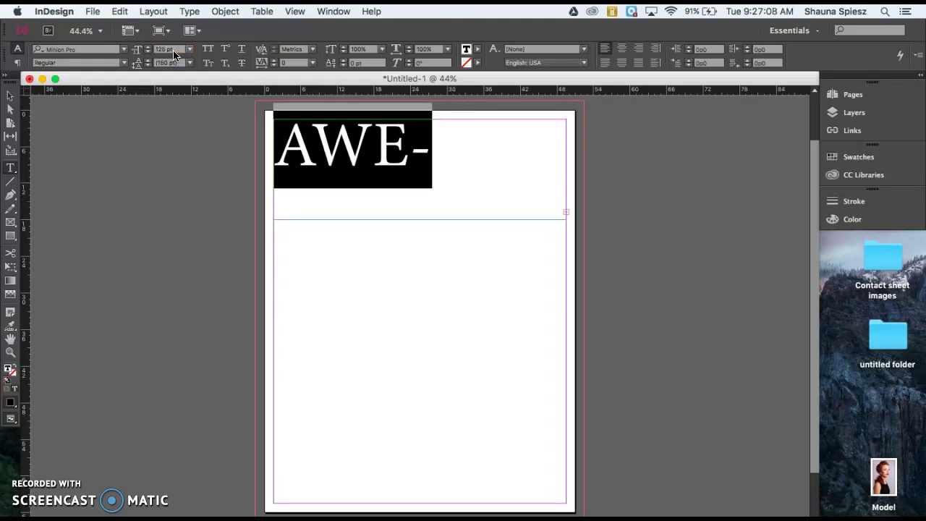
Set the AWESOME title's font size to 100 pt and deselect the text
{"action": "triple_click", "coordinate": [165, 52]}
{"action": "type", "text": "100"}
{"action": "key", "text": "Return"}
{"action": "left_click", "coordinate": [714, 250]}
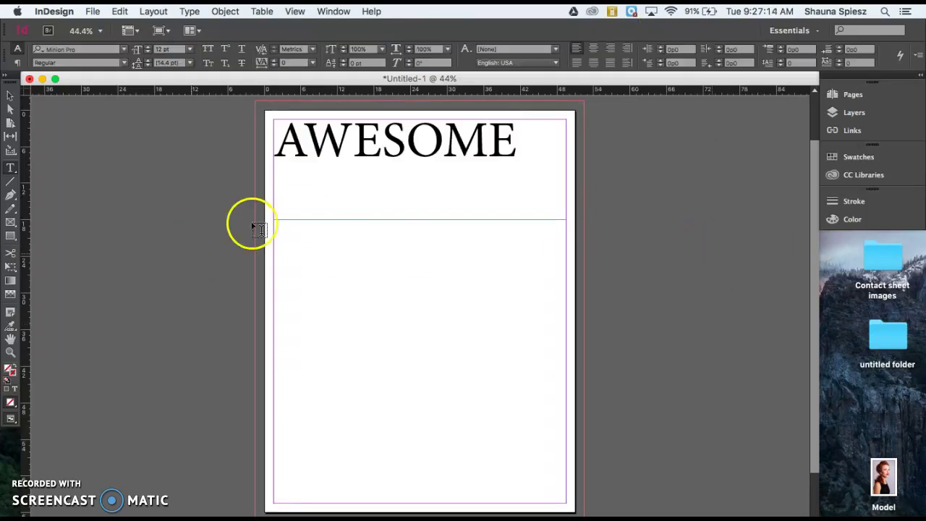
Draw a smaller text frame just below the title's frame and enter Magazine
{"action": "left_click", "coordinate": [11, 168]}
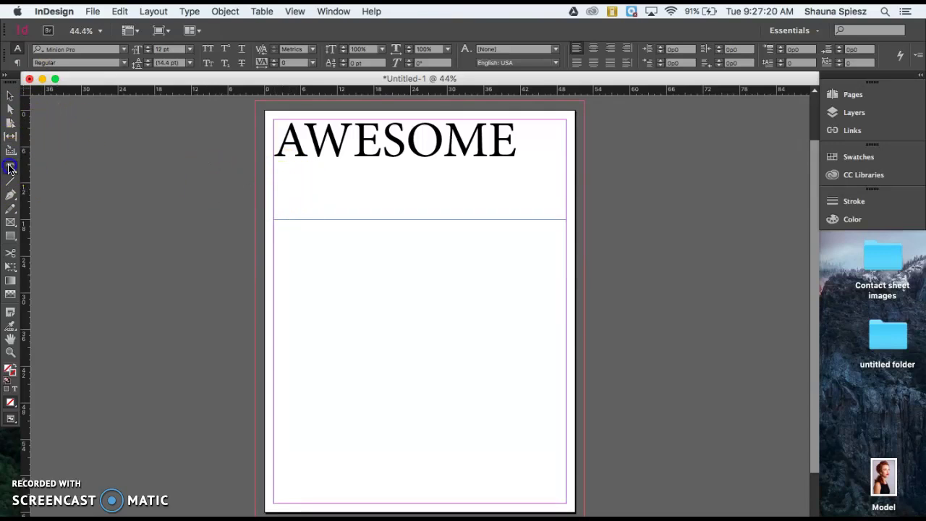
{"action": "left_click_drag", "start_coordinate": [280, 226], "coordinate": [424, 257]}
{"action": "type", "text": "Magazine"}
Set the Magazine text to 60 pt and move its frame directly beneath the word AWESOME
{"action": "left_click", "coordinate": [344, 227]}
{"action": "double_click", "coordinate": [292, 228]}
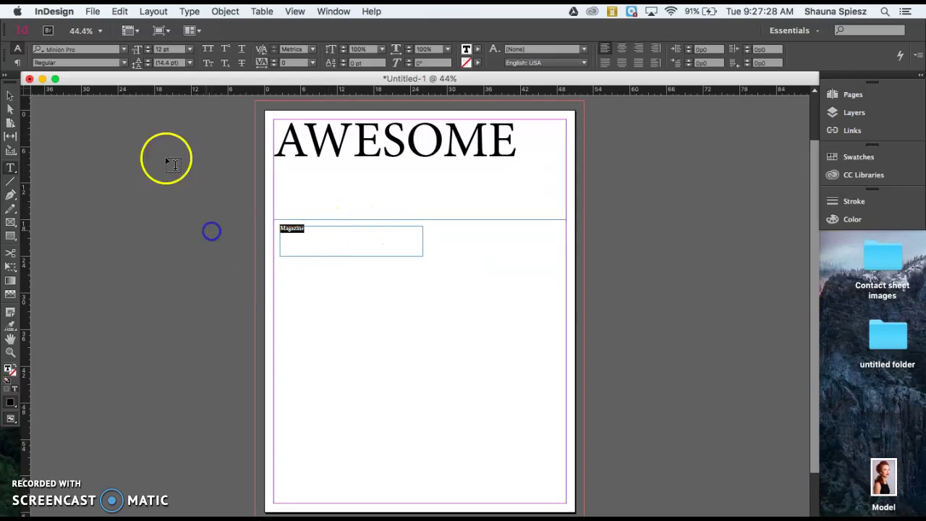
{"action": "left_click", "coordinate": [190, 49]}
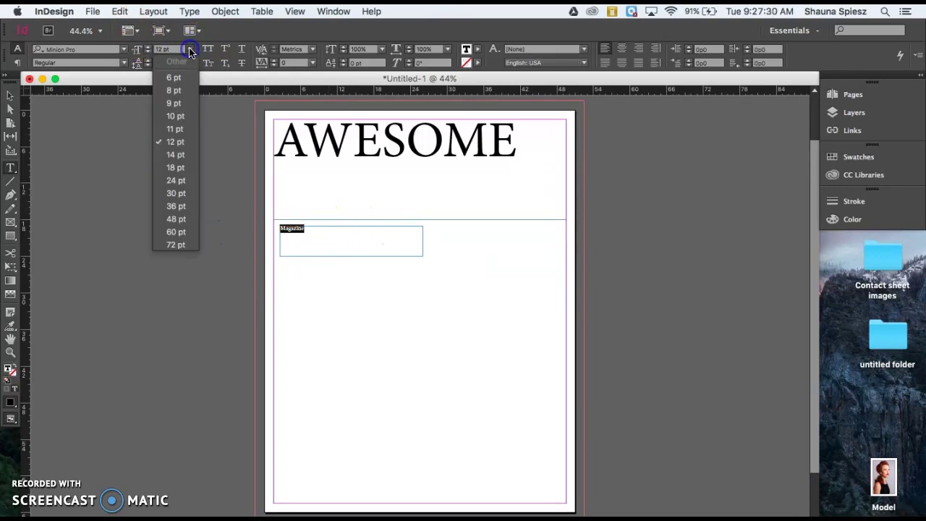
{"action": "left_click", "coordinate": [181, 232]}
{"action": "left_click", "coordinate": [10, 97]}
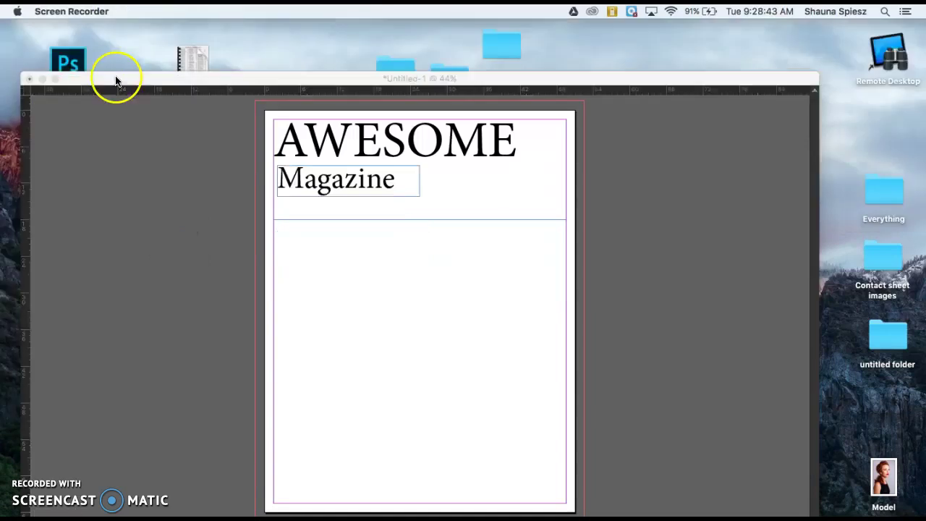
Recolor the AWESOME title blue in CMYK mode, using C 100, M 0, Y 0 and K 13
{"action": "left_click", "coordinate": [115, 80]}
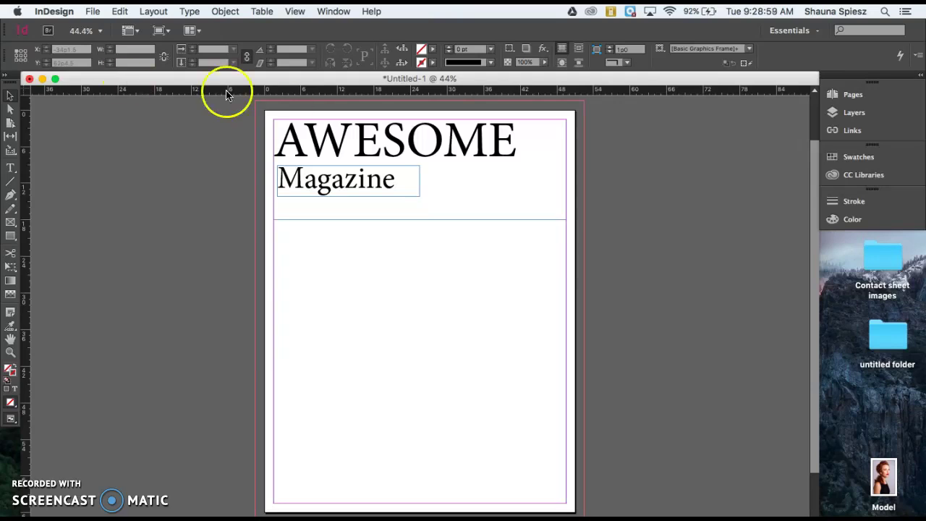
{"action": "left_click", "coordinate": [484, 135]}
{"action": "double_click", "coordinate": [483, 136]}
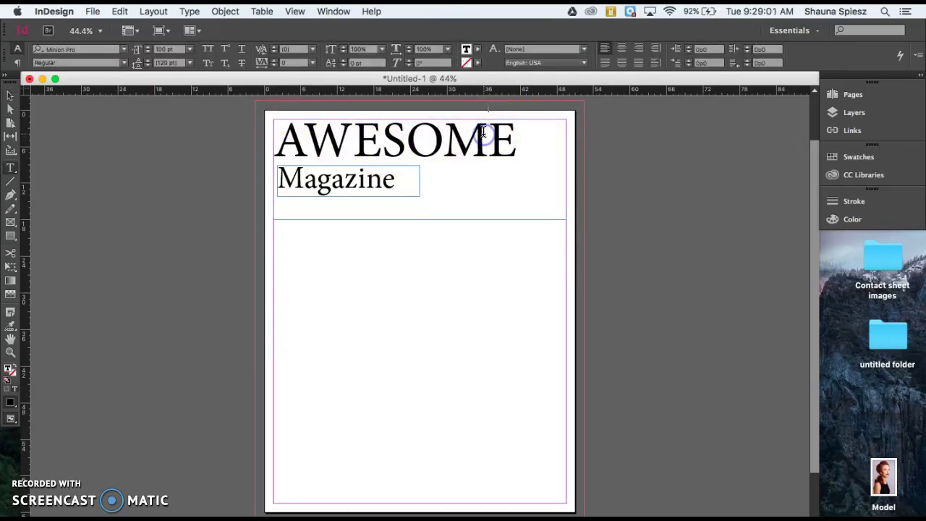
{"action": "left_click_drag", "start_coordinate": [508, 139], "coordinate": [188, 155]}
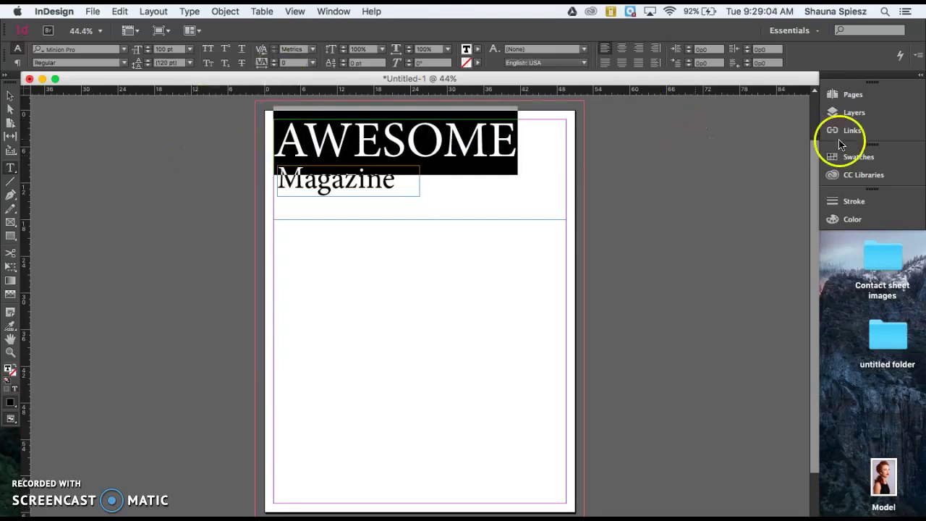
{"action": "left_click", "coordinate": [892, 221]}
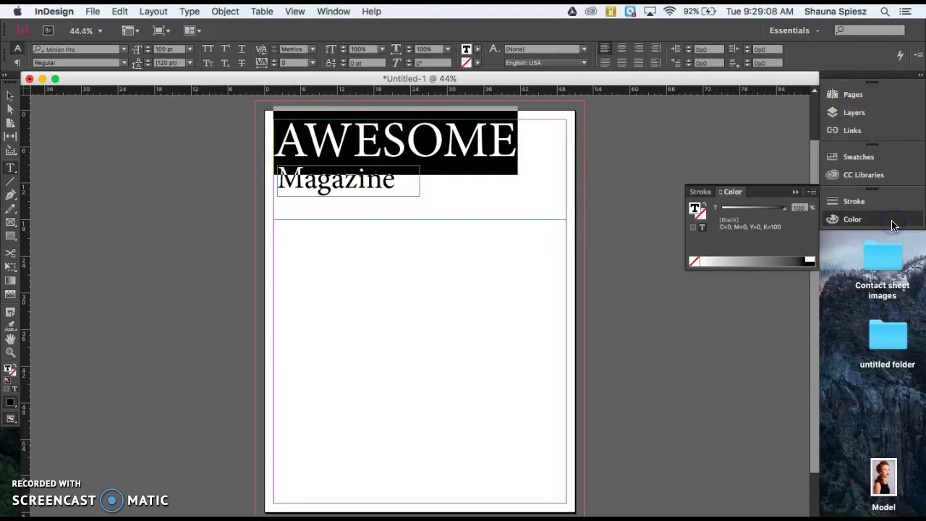
{"action": "left_click", "coordinate": [812, 192]}
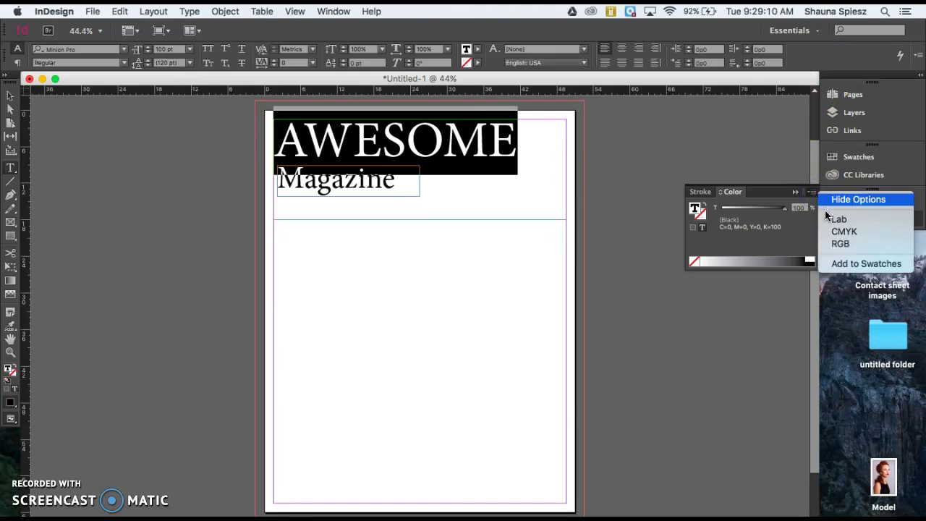
{"action": "left_click", "coordinate": [834, 231]}
{"action": "left_click_drag", "start_coordinate": [782, 261], "coordinate": [757, 261]}
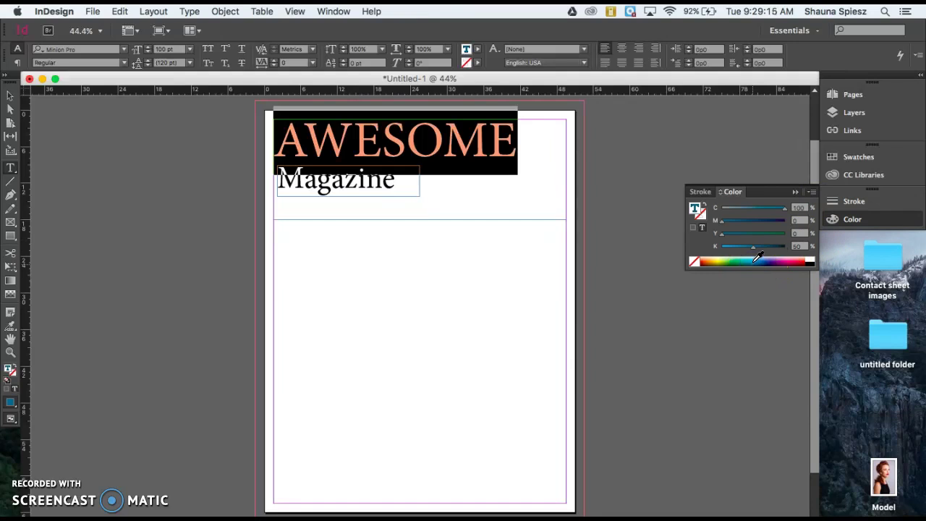
{"action": "left_click", "coordinate": [10, 92]}
{"action": "left_click", "coordinate": [190, 172]}
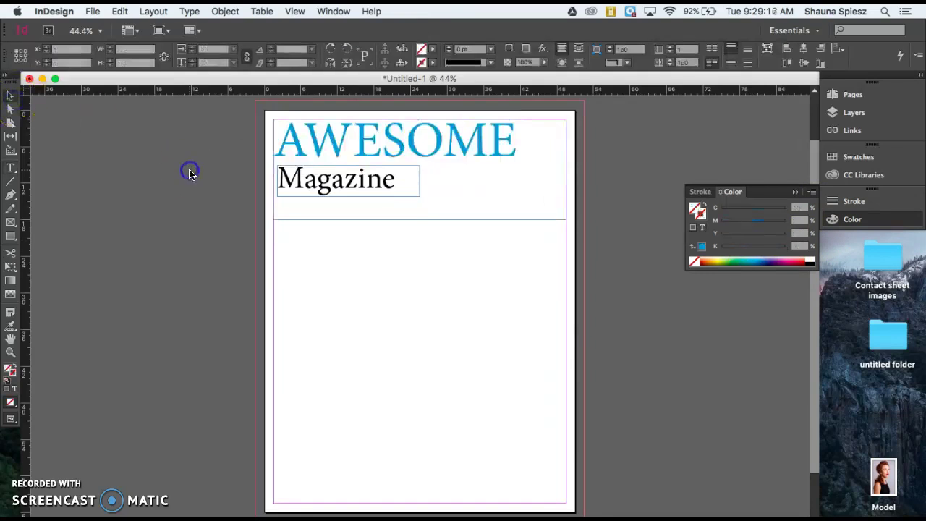
Select the AWESOME title text and give its letters a 1 pt stroke
{"action": "double_click", "coordinate": [498, 141]}
{"action": "left_click_drag", "start_coordinate": [509, 142], "coordinate": [74, 141]}
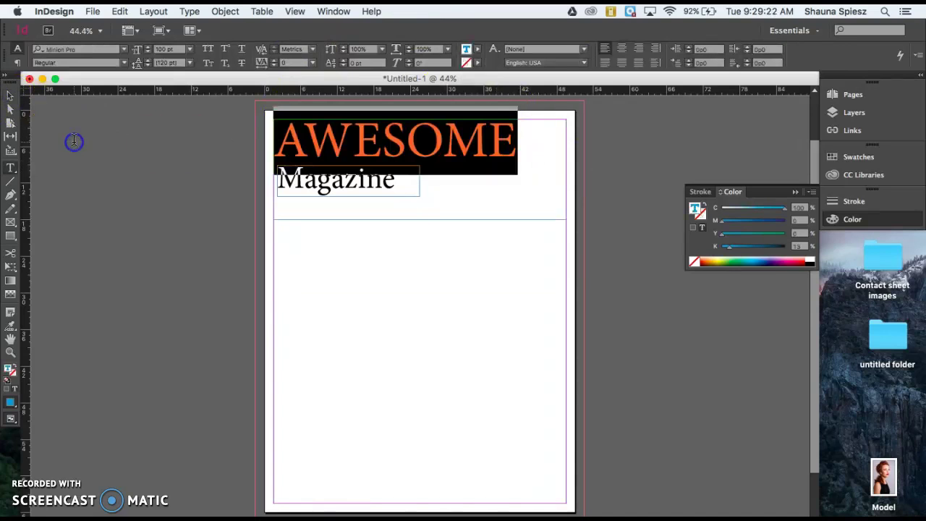
{"action": "left_click", "coordinate": [698, 193]}
{"action": "left_click", "coordinate": [728, 205]}
{"action": "left_click", "coordinate": [728, 205]}
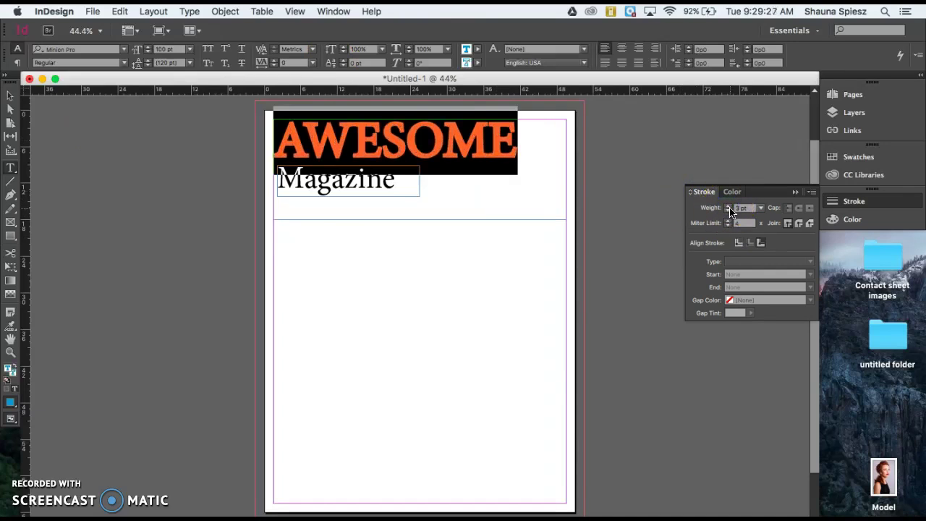
{"action": "left_click", "coordinate": [728, 210]}
{"action": "left_click", "coordinate": [729, 210]}
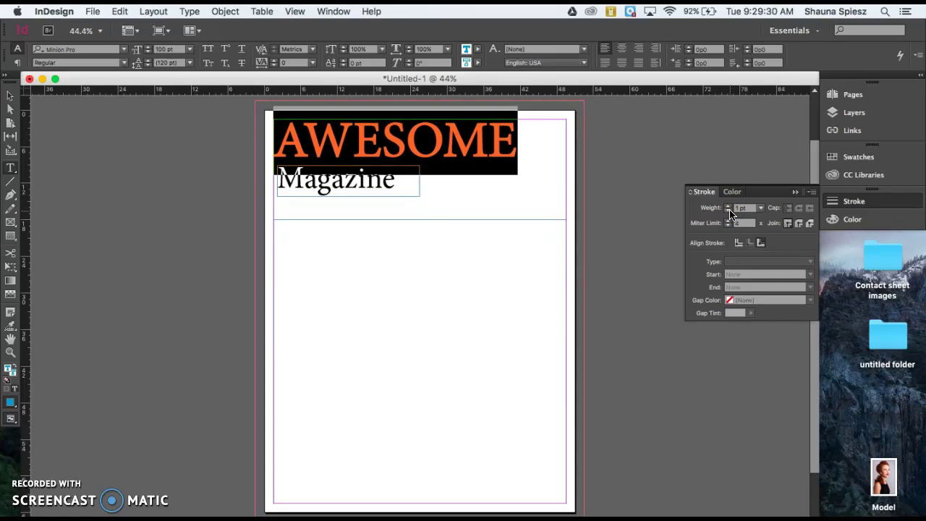
Color the AWESOME title's stroke green with C 100, M 0, Y 90 and K 13, and deselect the text
{"action": "left_click", "coordinate": [731, 191]}
{"action": "left_click", "coordinate": [702, 211]}
{"action": "left_click", "coordinate": [706, 220]}
{"action": "left_click", "coordinate": [697, 209]}
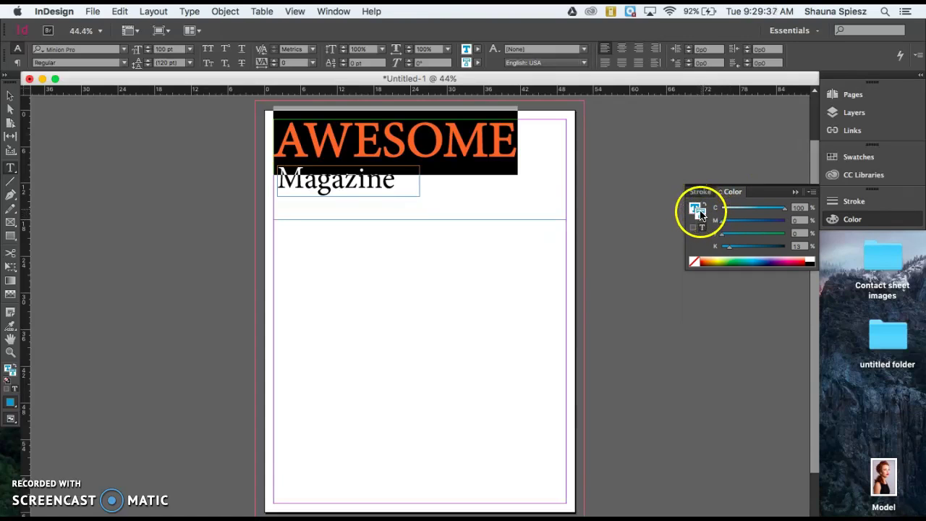
{"action": "left_click", "coordinate": [694, 208]}
{"action": "left_click", "coordinate": [688, 231]}
{"action": "left_click", "coordinate": [700, 215]}
{"action": "left_click", "coordinate": [700, 210]}
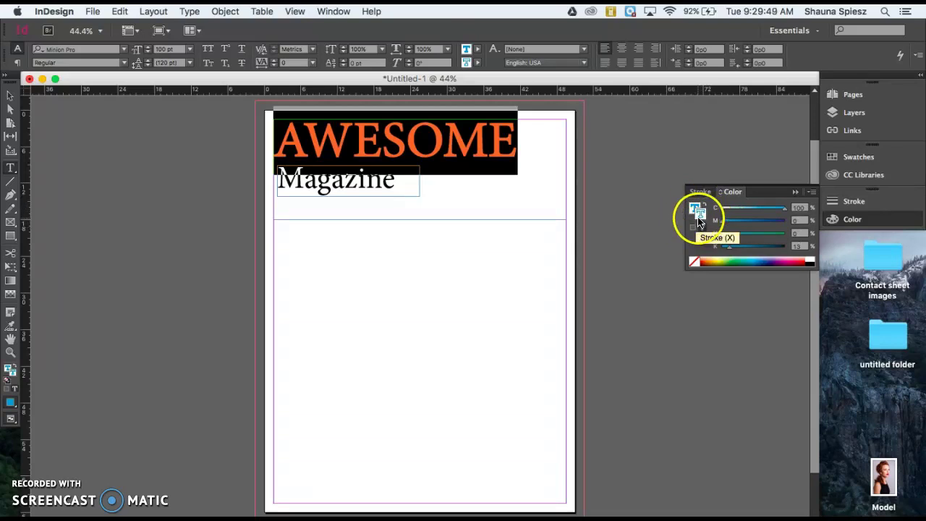
{"action": "left_click_drag", "start_coordinate": [774, 237], "coordinate": [779, 233]}
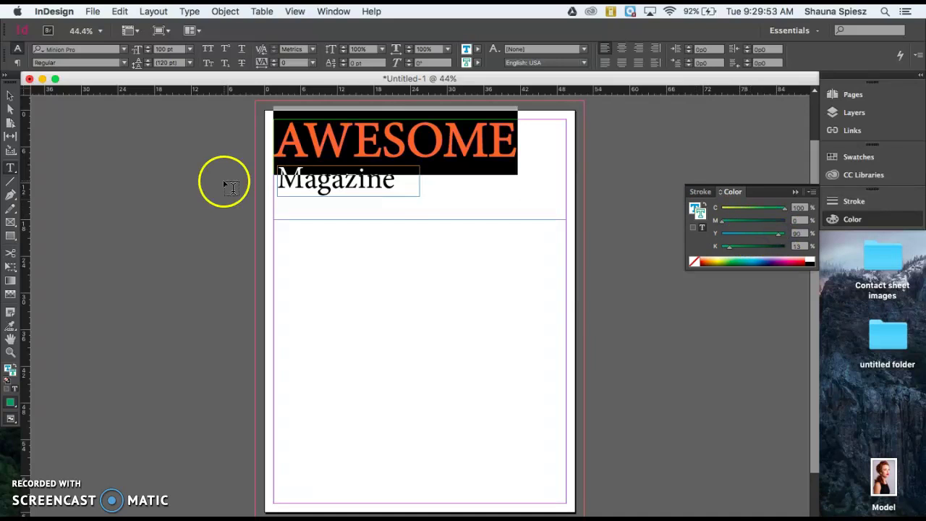
{"action": "left_click", "coordinate": [10, 95]}
{"action": "left_click", "coordinate": [163, 167]}
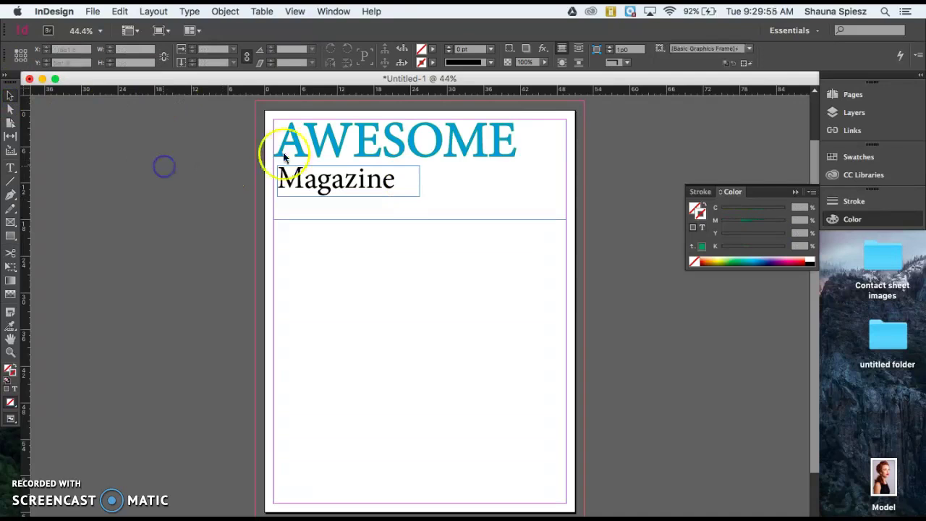
Select all of the AWESOME title text again and increase its stroke weight to 3 pt
{"action": "left_click", "coordinate": [503, 154]}
{"action": "double_click", "coordinate": [503, 154]}
{"action": "left_click_drag", "start_coordinate": [512, 150], "coordinate": [209, 145]}
{"action": "left_click", "coordinate": [785, 235]}
{"action": "left_click", "coordinate": [700, 194]}
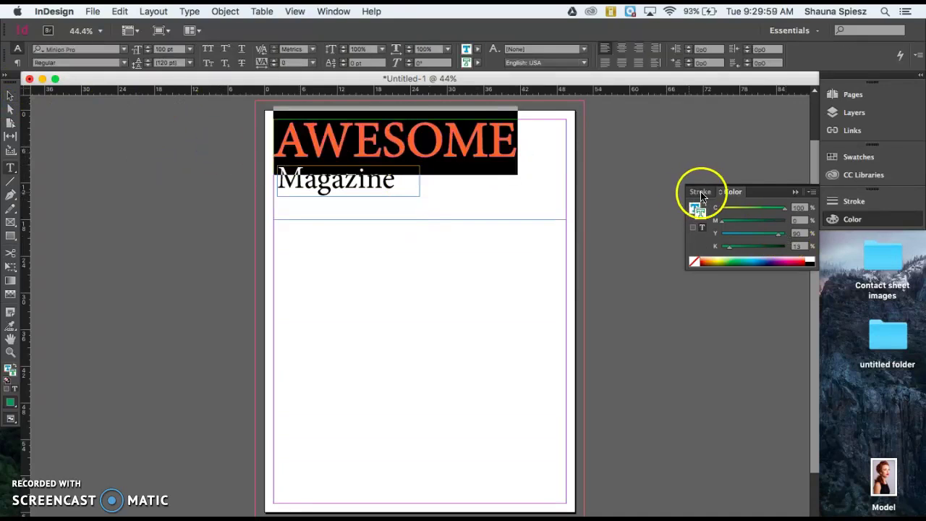
{"action": "left_click", "coordinate": [702, 193]}
{"action": "left_click", "coordinate": [728, 208]}
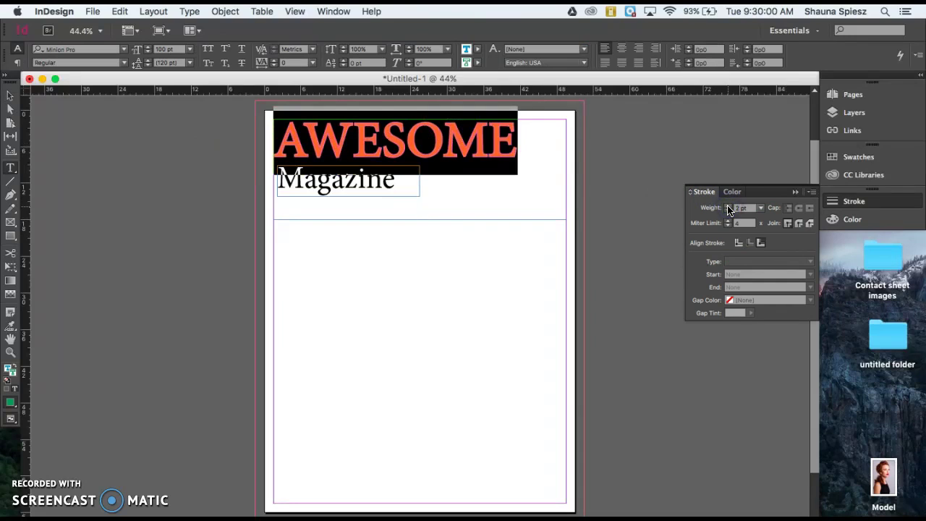
{"action": "left_click", "coordinate": [524, 132]}
{"action": "left_click", "coordinate": [9, 95]}
{"action": "left_click", "coordinate": [169, 161]}
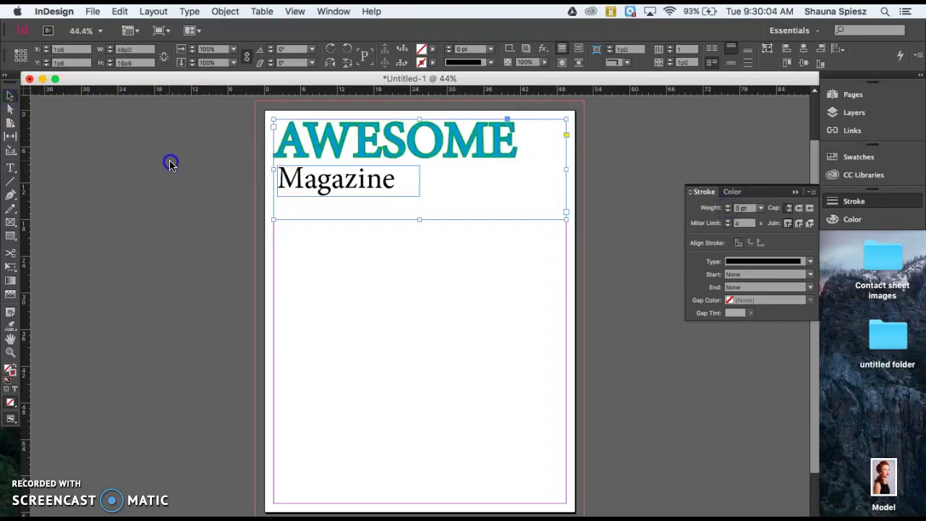
Try the Italic, Medium Italic and Semibold font styles on the AWESOME title, ending on Italic
{"action": "double_click", "coordinate": [471, 153]}
{"action": "left_click_drag", "start_coordinate": [534, 145], "coordinate": [101, 142]}
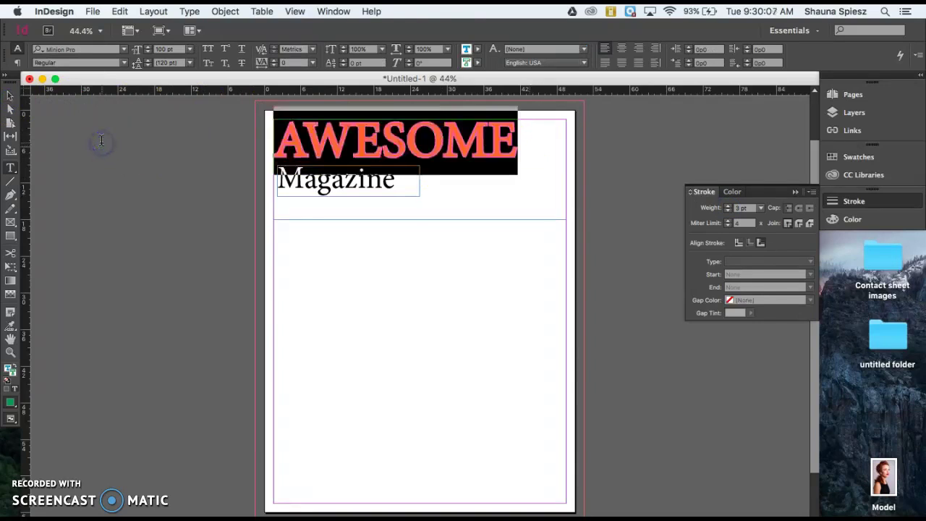
{"action": "left_click", "coordinate": [124, 63]}
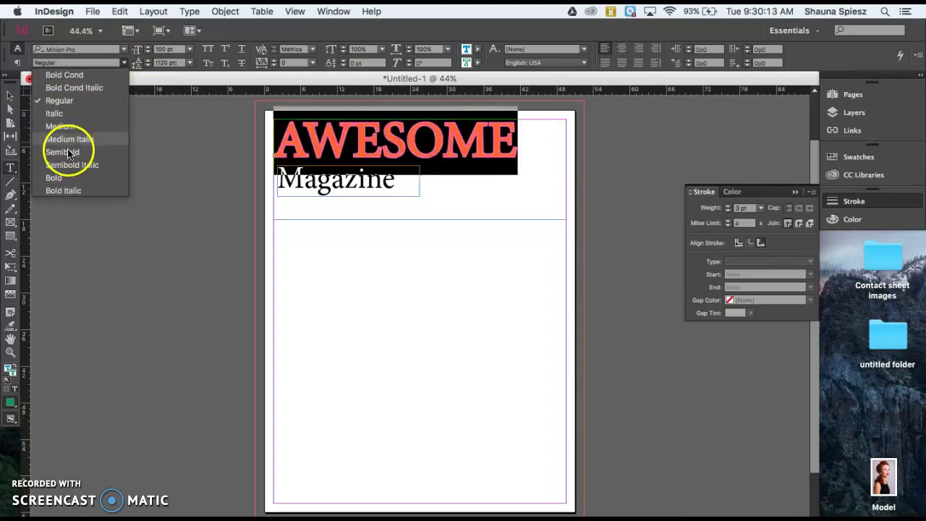
{"action": "left_click", "coordinate": [60, 114]}
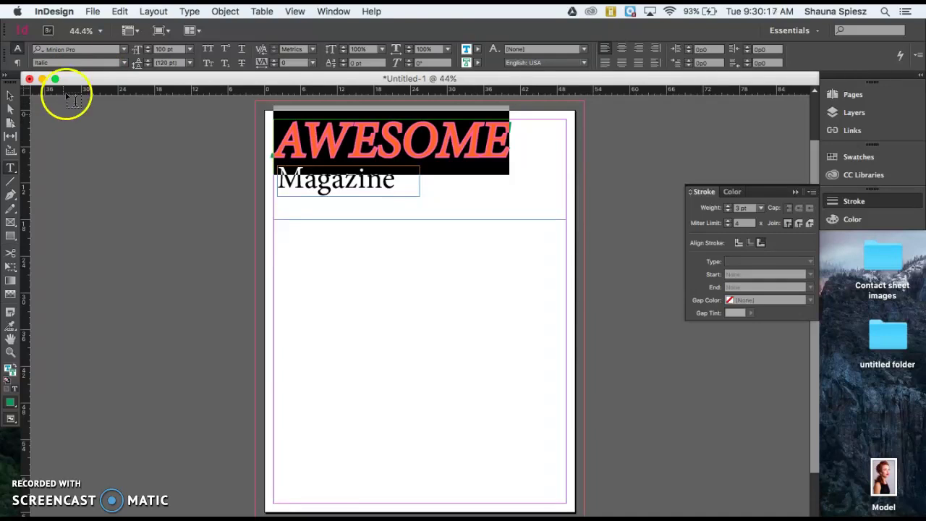
{"action": "left_click", "coordinate": [64, 63]}
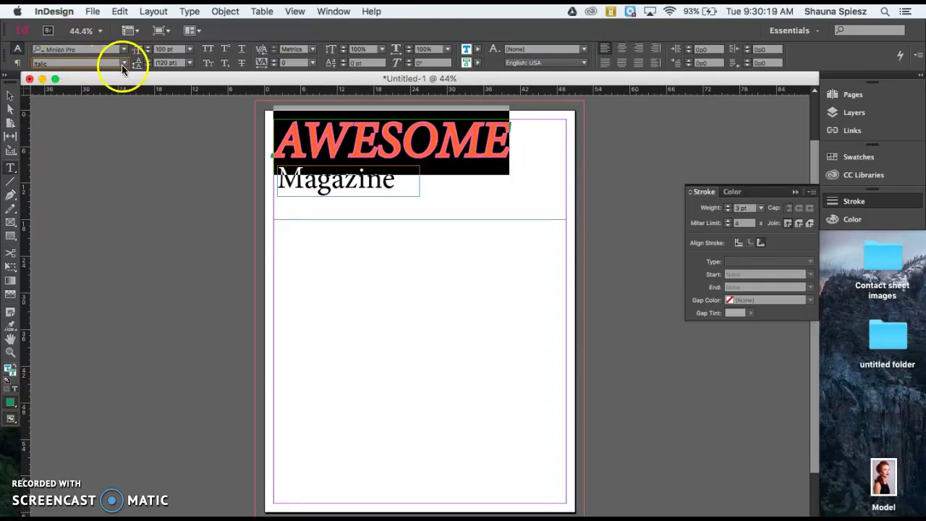
{"action": "left_click", "coordinate": [124, 63]}
{"action": "left_click", "coordinate": [84, 136]}
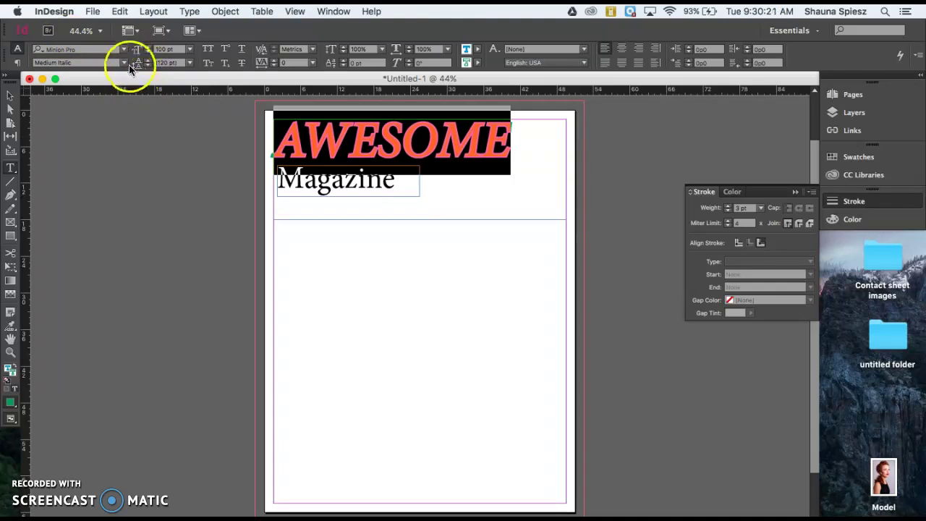
{"action": "left_click", "coordinate": [124, 63]}
{"action": "left_click", "coordinate": [77, 153]}
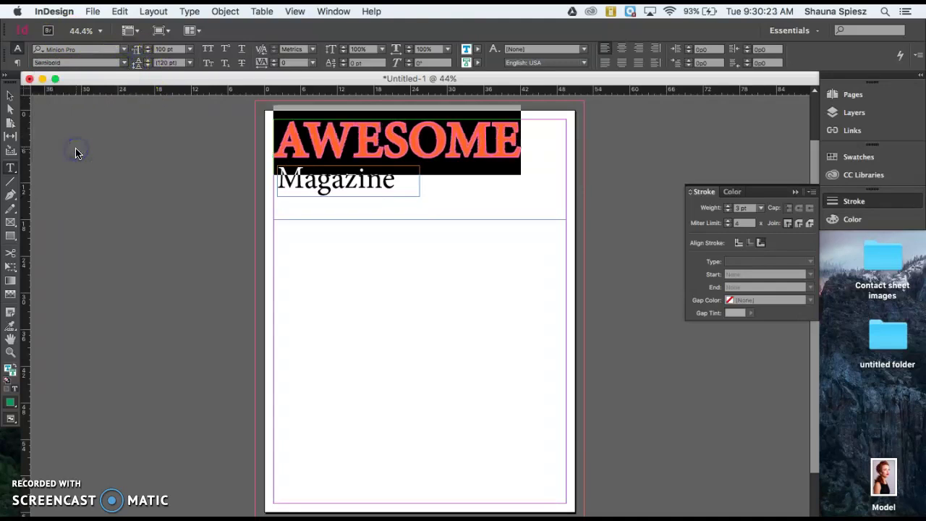
{"action": "left_click", "coordinate": [123, 63]}
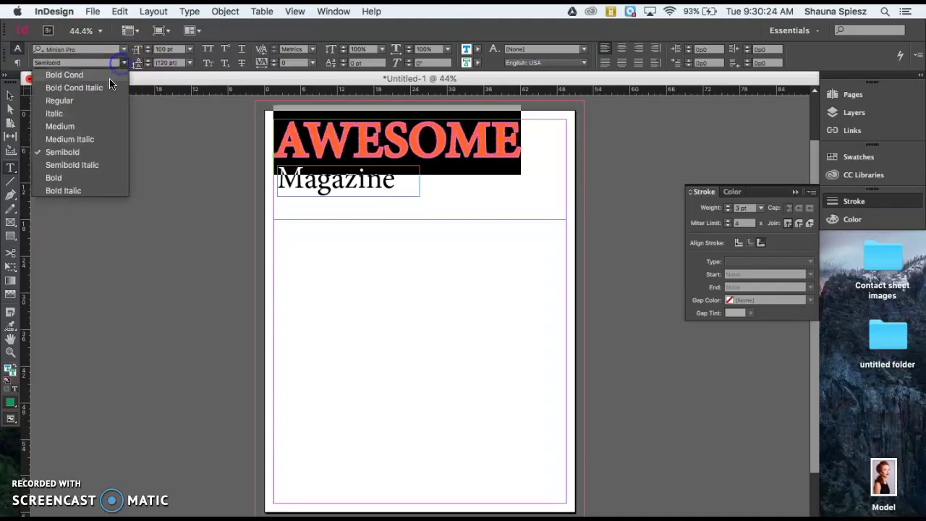
{"action": "left_click", "coordinate": [84, 114]}
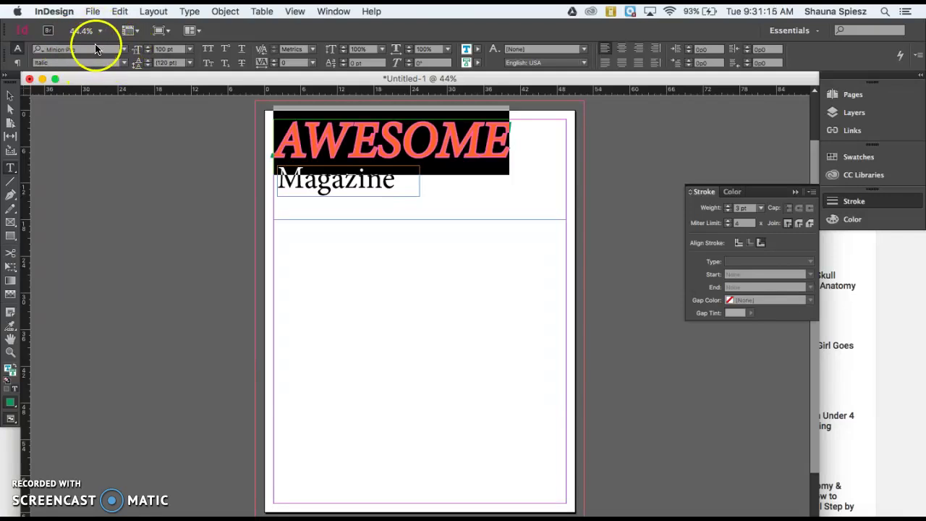
Change the AWESOME title's font to Lithos Pro Regular
{"action": "left_click", "coordinate": [123, 49]}
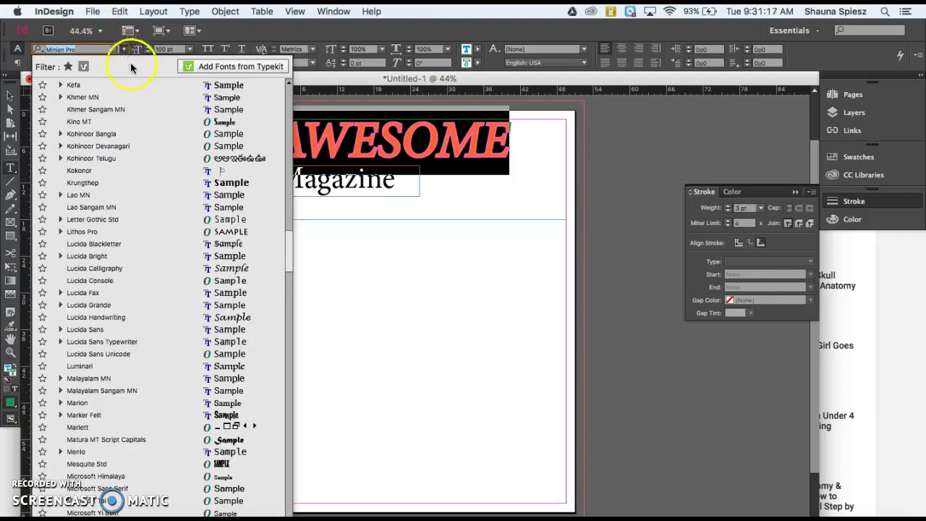
{"action": "left_click", "coordinate": [171, 231]}
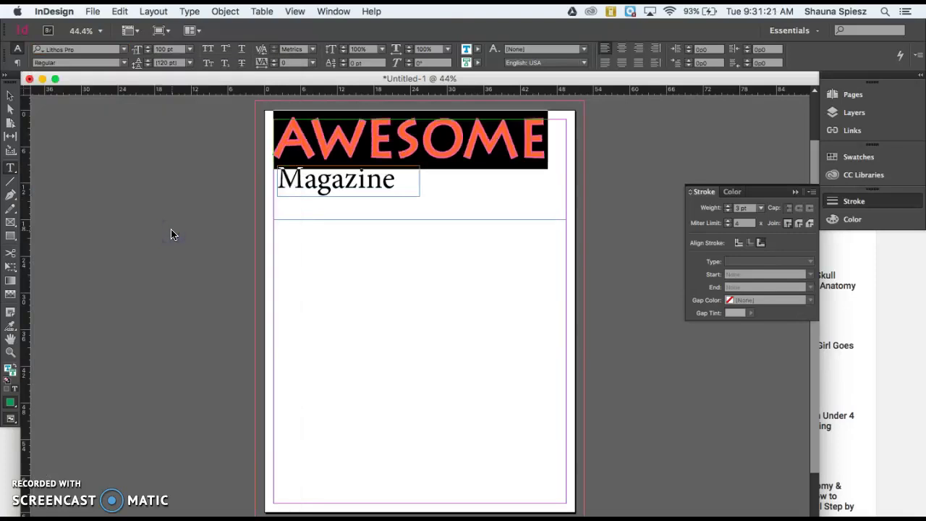
{"action": "left_click", "coordinate": [86, 27]}
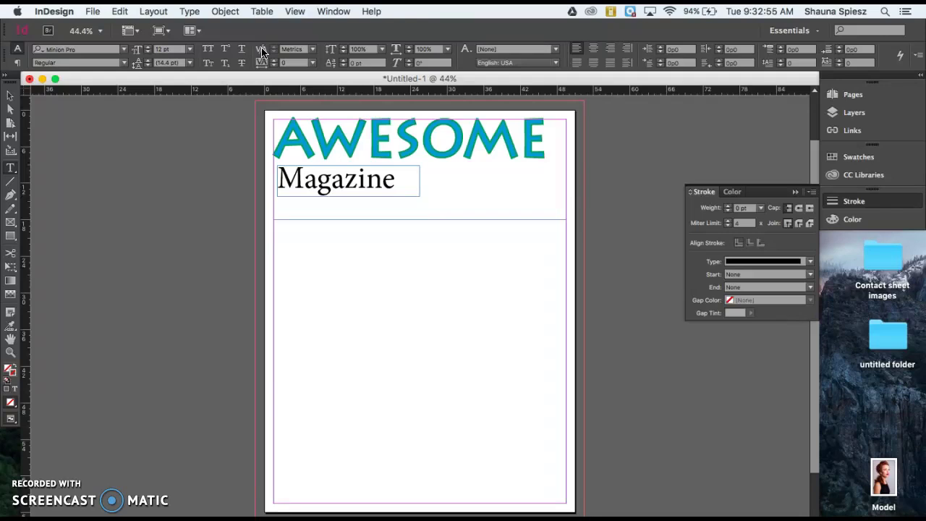
Tighten the kerning between the letters A and W in AWESOME to -420
{"action": "left_click", "coordinate": [311, 145]}
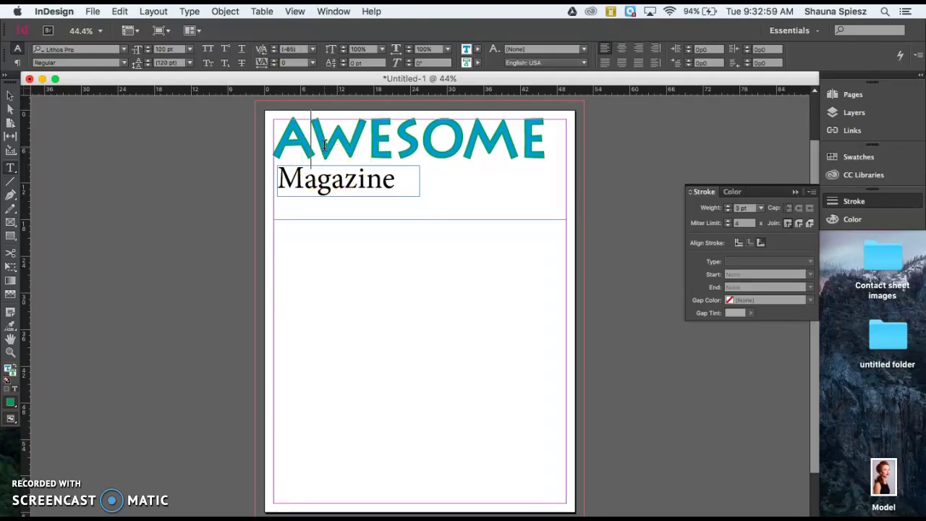
{"action": "left_click", "coordinate": [275, 54]}
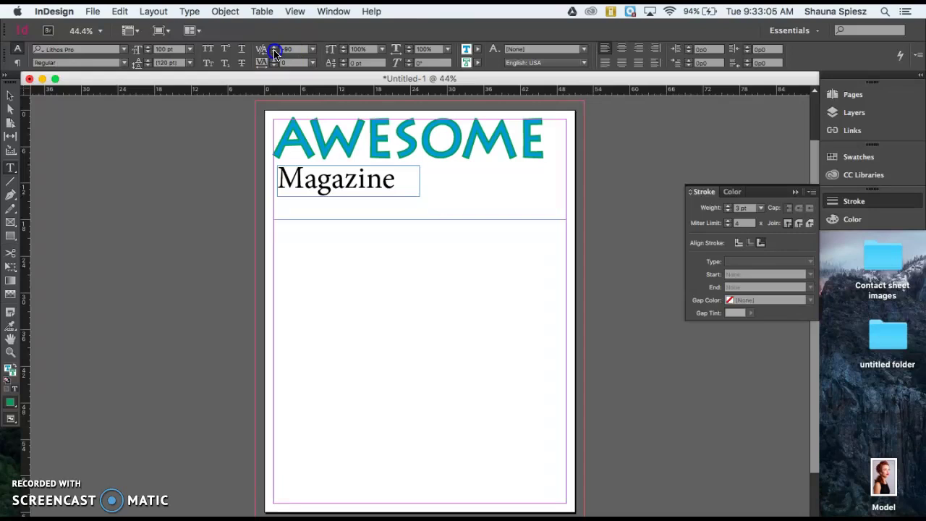
{"action": "left_click", "coordinate": [275, 54]}
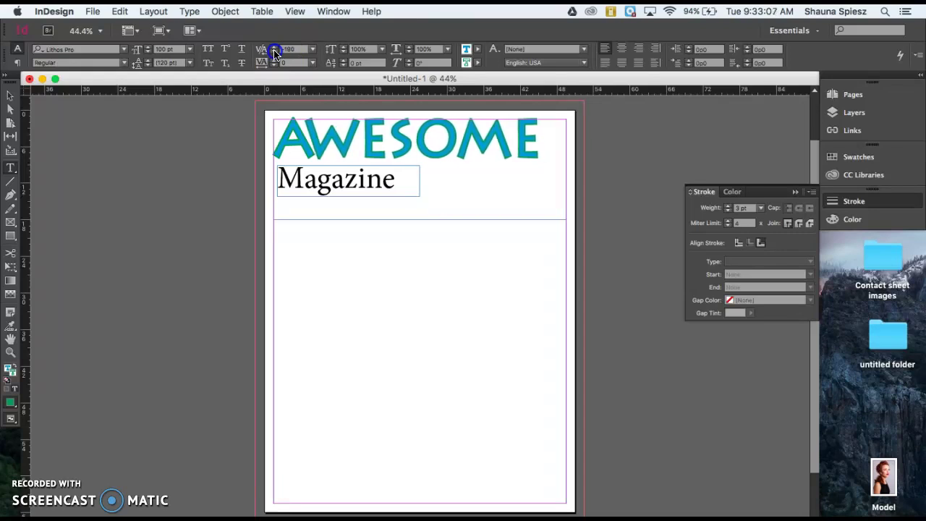
{"action": "left_click", "coordinate": [275, 49]}
{"action": "left_click", "coordinate": [275, 53]}
{"action": "left_click", "coordinate": [275, 55]}
{"action": "left_click", "coordinate": [275, 54]}
{"action": "left_click", "coordinate": [275, 55]}
{"action": "left_click", "coordinate": [310, 135]}
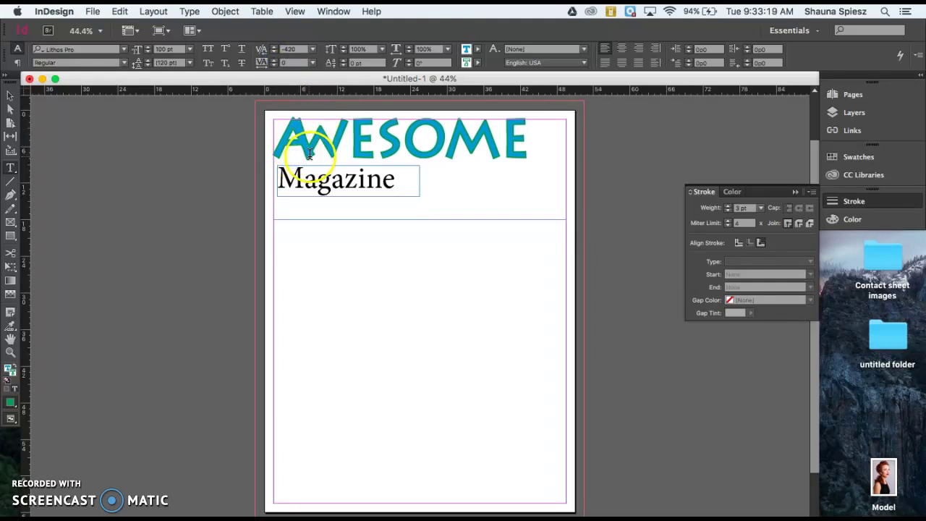
Tighten the kerning between the letters W and E in AWESOME to -200
{"action": "left_click", "coordinate": [348, 143]}
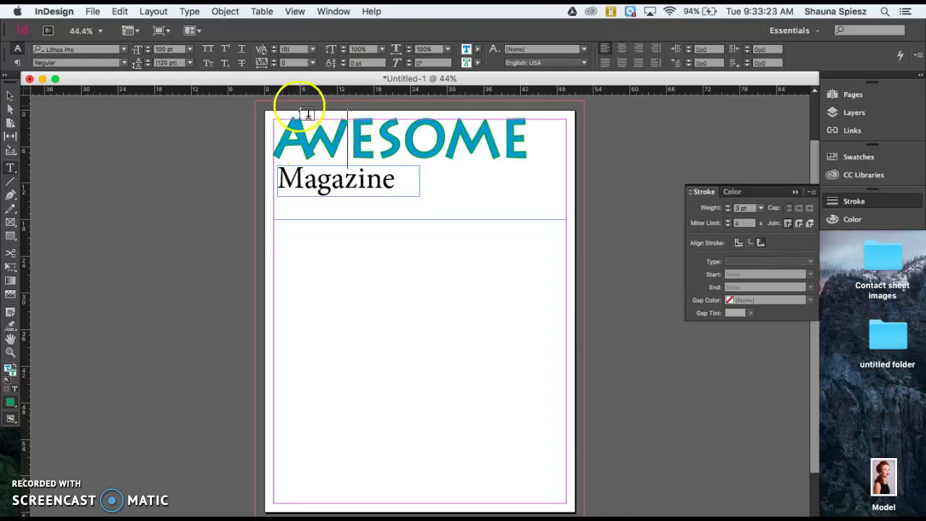
{"action": "left_click", "coordinate": [274, 51]}
{"action": "left_click", "coordinate": [275, 52]}
{"action": "left_click", "coordinate": [275, 51]}
{"action": "left_click", "coordinate": [274, 51]}
{"action": "left_click", "coordinate": [274, 52]}
{"action": "left_click", "coordinate": [274, 51]}
{"action": "left_click", "coordinate": [275, 52]}
{"action": "left_click", "coordinate": [274, 52]}
{"action": "left_click", "coordinate": [274, 52]}
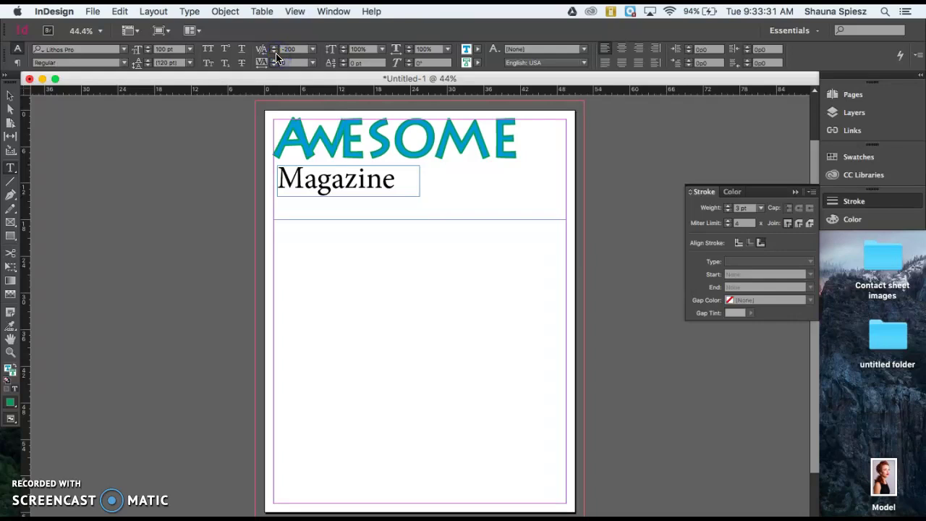
Tighten the kerning between the first E and the S in AWESOME until the two letters touch
{"action": "left_click", "coordinate": [366, 141]}
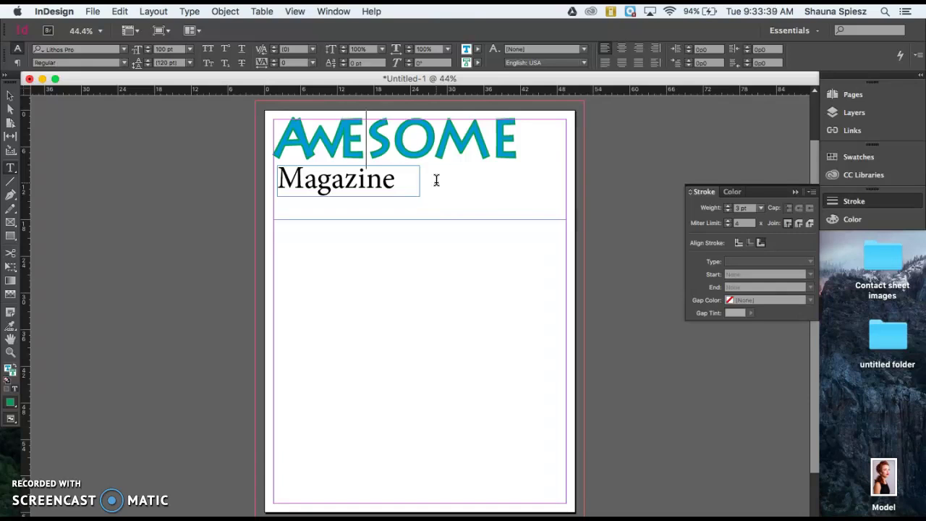
{"action": "left_click", "coordinate": [397, 170]}
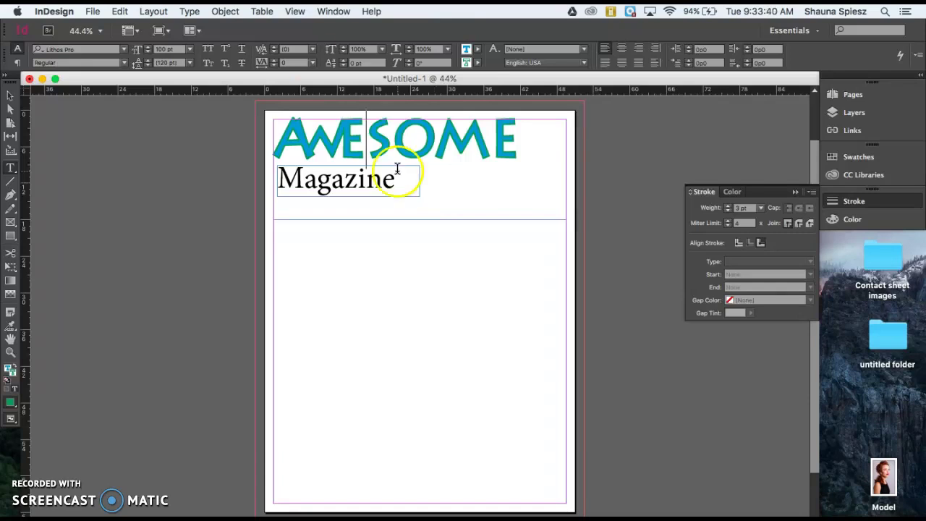
{"action": "left_click", "coordinate": [275, 52]}
{"action": "left_click", "coordinate": [274, 52]}
{"action": "left_click", "coordinate": [274, 52]}
{"action": "left_click", "coordinate": [274, 52]}
{"action": "left_click", "coordinate": [274, 52]}
{"action": "left_click", "coordinate": [274, 52]}
{"action": "left_click", "coordinate": [274, 52]}
{"action": "left_click", "coordinate": [275, 52]}
{"action": "left_click", "coordinate": [275, 52]}
{"action": "left_click", "coordinate": [275, 52]}
{"action": "left_click", "coordinate": [274, 53]}
{"action": "left_click", "coordinate": [274, 52]}
{"action": "left_click", "coordinate": [274, 52]}
{"action": "left_click", "coordinate": [274, 52]}
{"action": "left_click", "coordinate": [275, 53]}
{"action": "left_click", "coordinate": [274, 52]}
Tighten the kerning between S and O and the remaining letter pairs in AWESOME until neighboring letters touch
{"action": "left_click", "coordinate": [379, 132]}
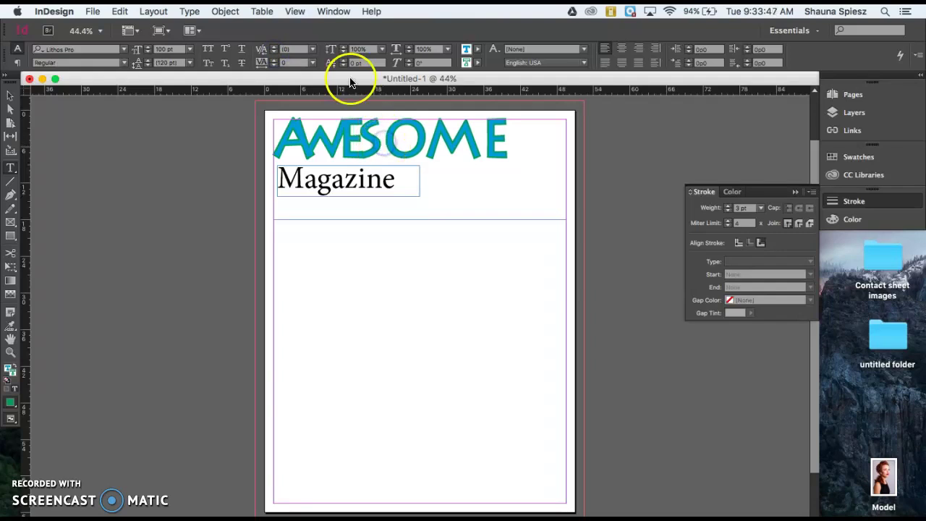
{"action": "left_click", "coordinate": [274, 50]}
{"action": "left_click", "coordinate": [275, 52]}
{"action": "left_click", "coordinate": [274, 53]}
{"action": "left_click", "coordinate": [274, 52]}
{"action": "left_click", "coordinate": [275, 52]}
{"action": "left_click", "coordinate": [275, 52]}
{"action": "left_click", "coordinate": [274, 52]}
{"action": "left_click", "coordinate": [275, 53]}
{"action": "left_click", "coordinate": [275, 52]}
{"action": "left_click", "coordinate": [274, 52]}
{"action": "left_click", "coordinate": [274, 53]}
{"action": "left_click", "coordinate": [274, 52]}
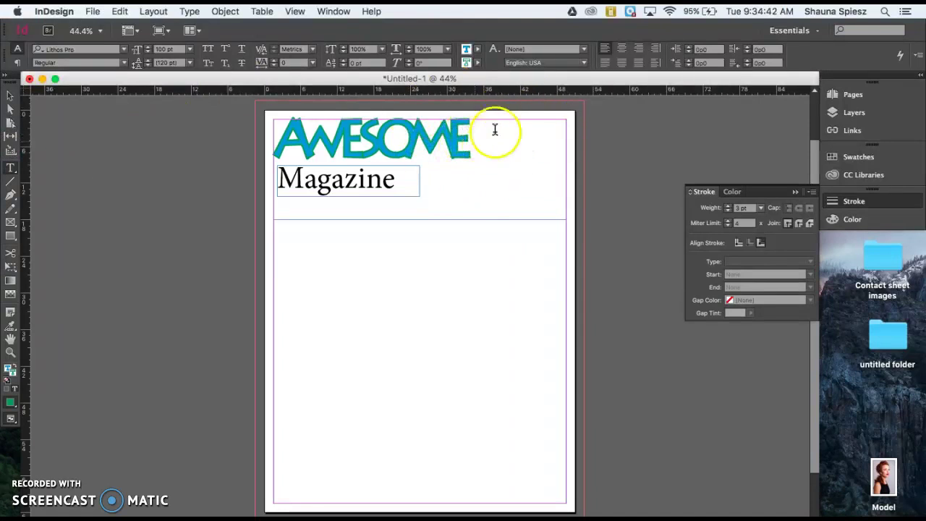
Enlarge the whole AWESOME title to 115 pt and deselect the text
{"action": "left_click_drag", "start_coordinate": [490, 144], "coordinate": [244, 144]}
{"action": "left_click", "coordinate": [172, 52]}
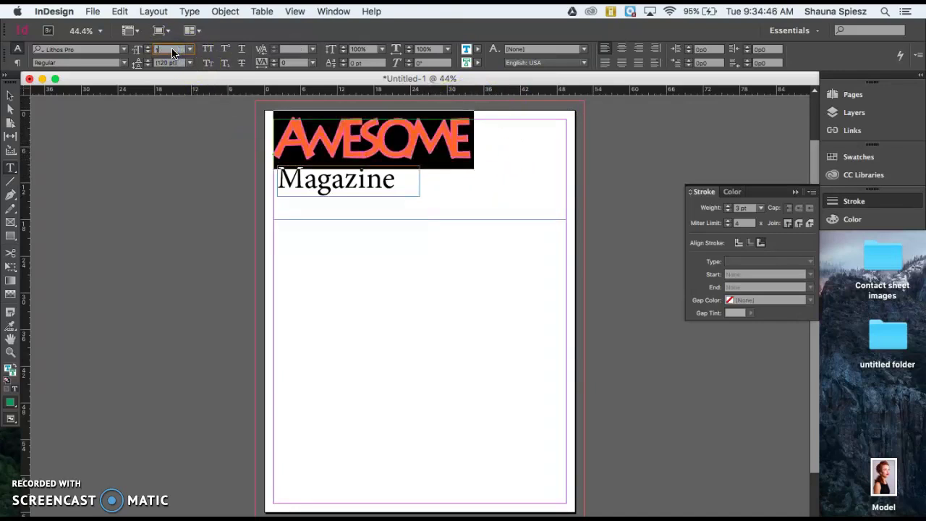
{"action": "left_click", "coordinate": [378, 241]}
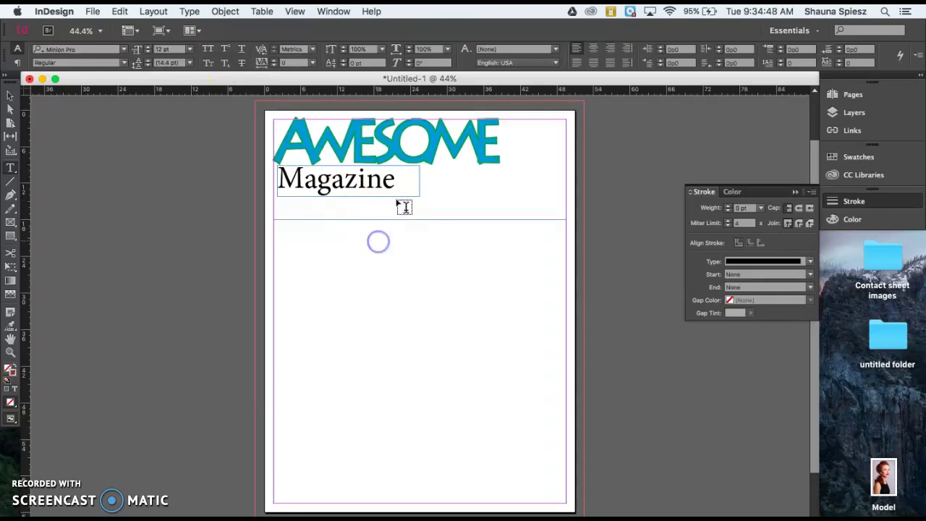
Center-align the AWESOME title text within its frame and deselect it
{"action": "left_click", "coordinate": [506, 148]}
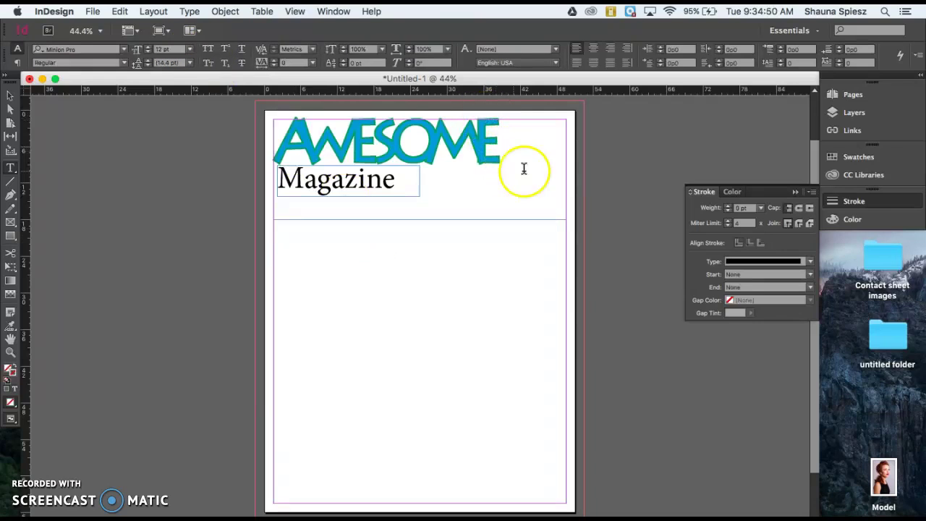
{"action": "left_click", "coordinate": [512, 149]}
{"action": "left_click_drag", "start_coordinate": [511, 149], "coordinate": [207, 145]}
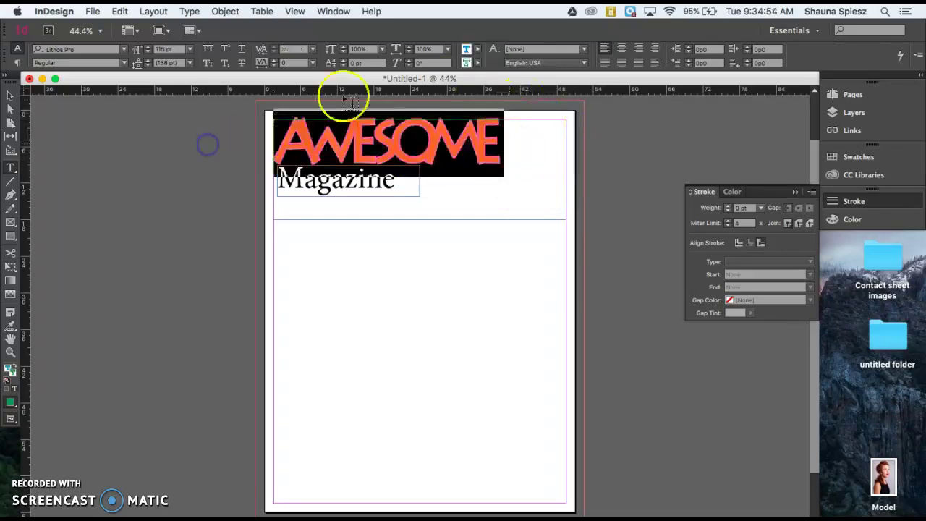
{"action": "left_click", "coordinate": [628, 52]}
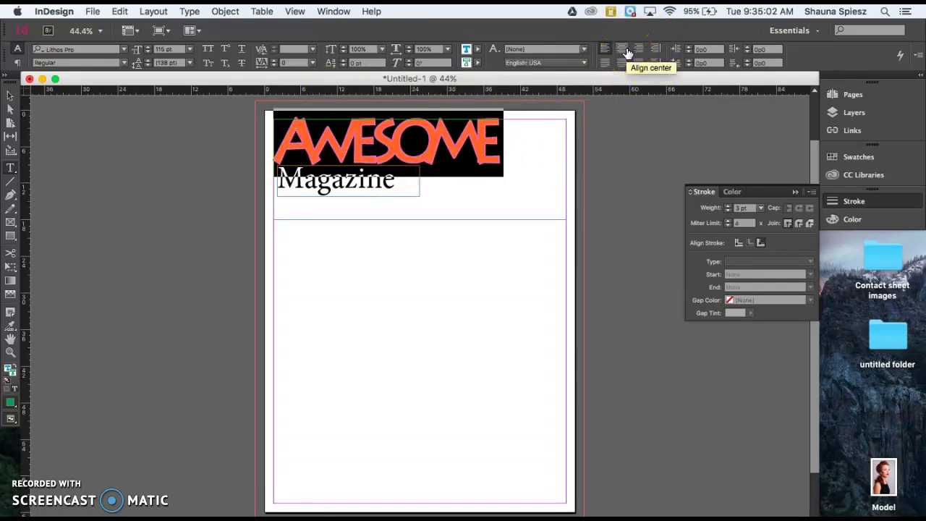
{"action": "left_click", "coordinate": [628, 52]}
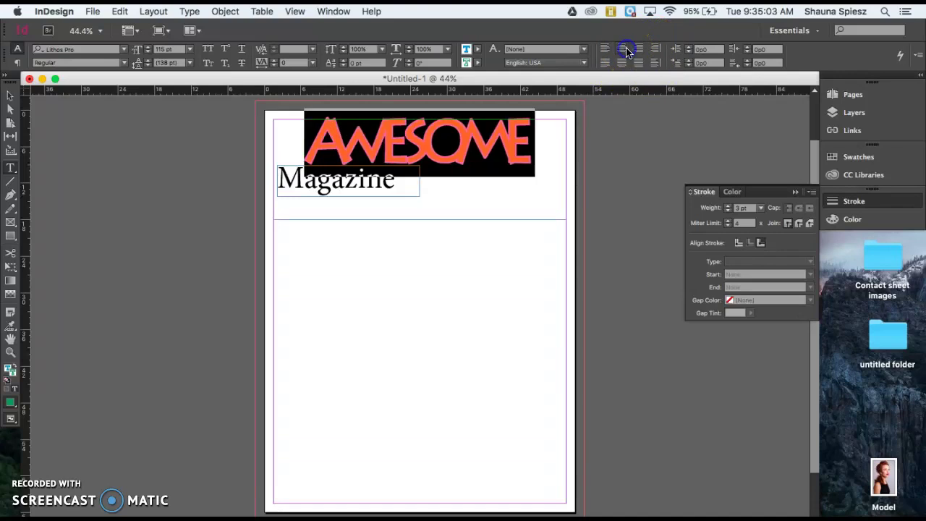
{"action": "left_click", "coordinate": [573, 171]}
Move the Magazine text frame to start under the A of AWESOME and widen it to 37p3 to match the title's width
{"action": "left_click", "coordinate": [10, 95]}
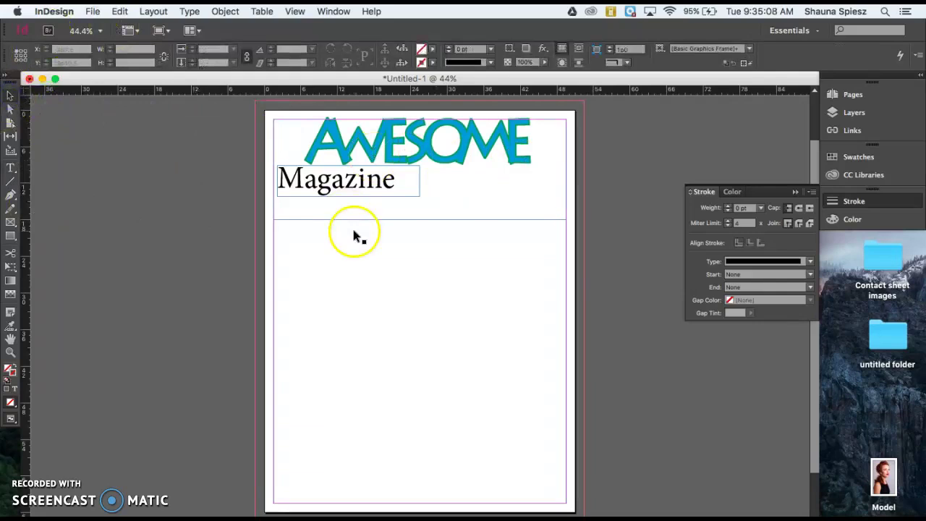
{"action": "mouse_move", "coordinate": [331, 182]}
{"action": "left_mouse_down"}
{"action": "mouse_move", "coordinate": [358, 183]}
{"action": "mouse_move", "coordinate": [347, 186]}
{"action": "left_mouse_up"}
{"action": "left_click", "coordinate": [238, 200]}
{"action": "left_click", "coordinate": [350, 190]}
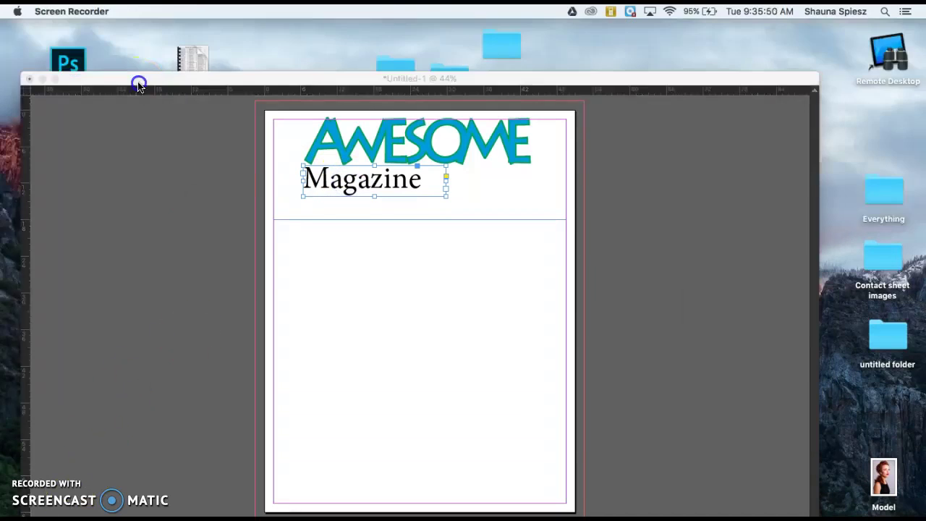
{"action": "left_click", "coordinate": [452, 239]}
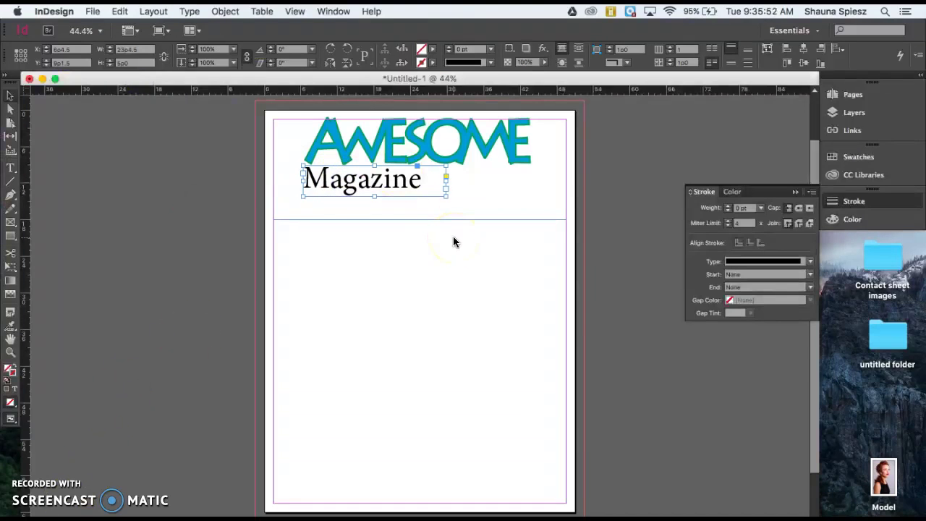
{"action": "left_click", "coordinate": [449, 190]}
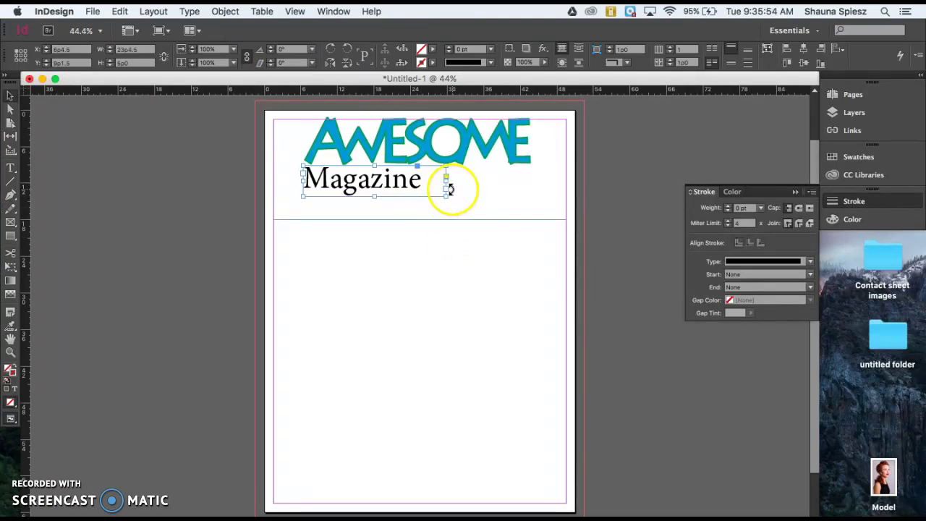
{"action": "left_click_drag", "start_coordinate": [446, 187], "coordinate": [531, 188]}
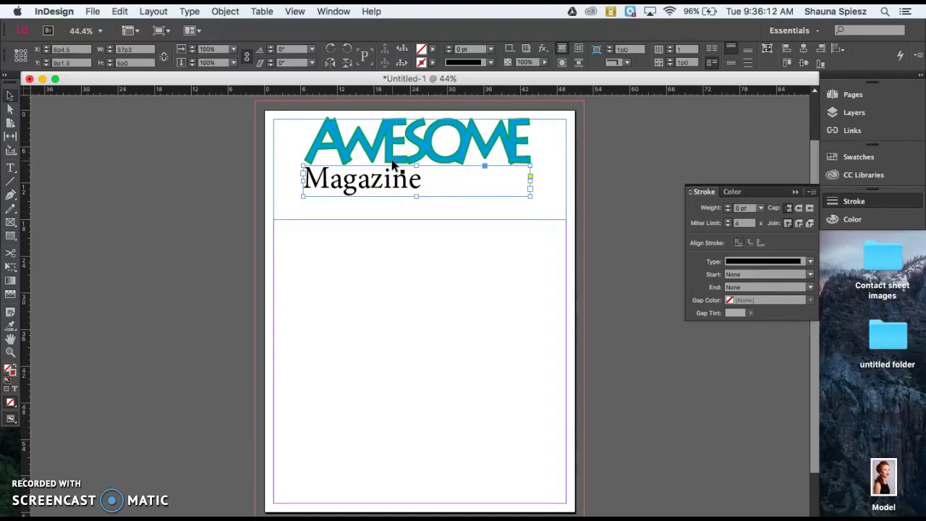
Increase the tracking of the word Magazine to 510 so it spans the full width of AWESOME
{"action": "double_click", "coordinate": [393, 196]}
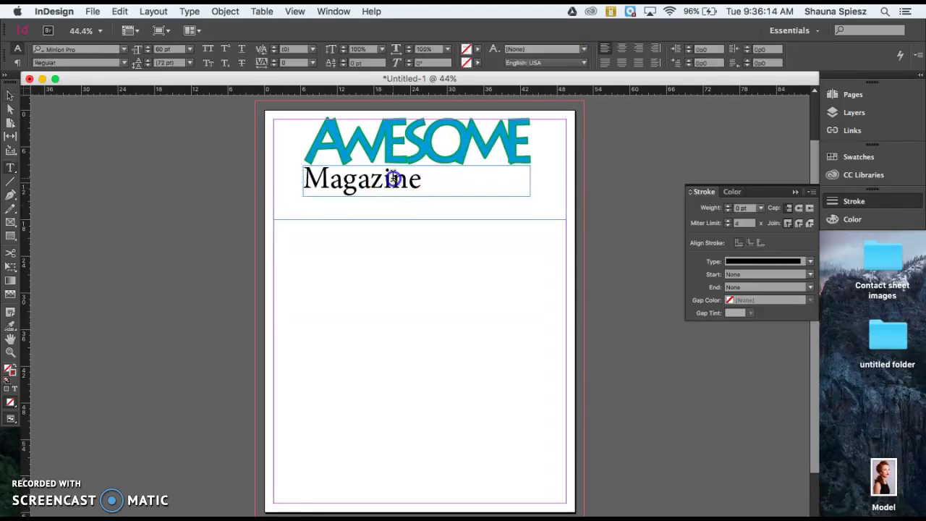
{"action": "left_click_drag", "start_coordinate": [421, 179], "coordinate": [230, 179]}
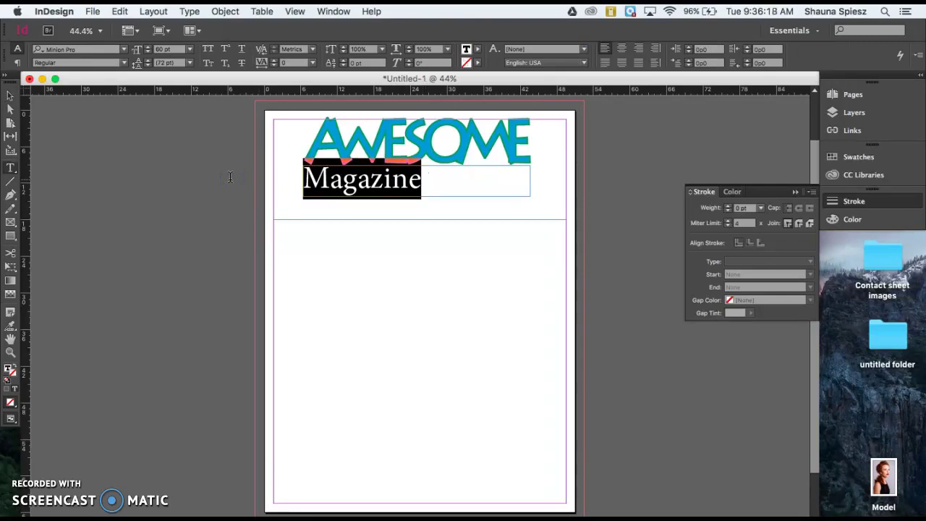
{"action": "left_click", "coordinate": [265, 64]}
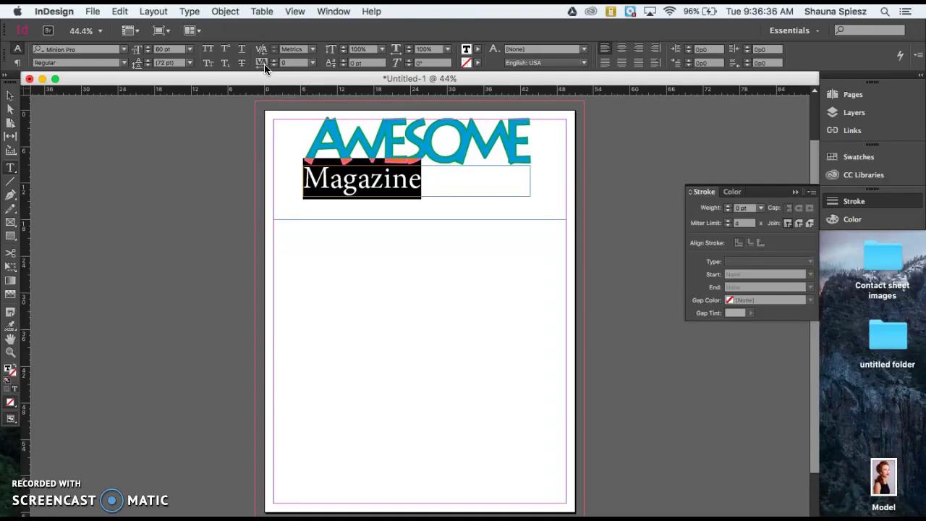
{"action": "left_click", "coordinate": [262, 46]}
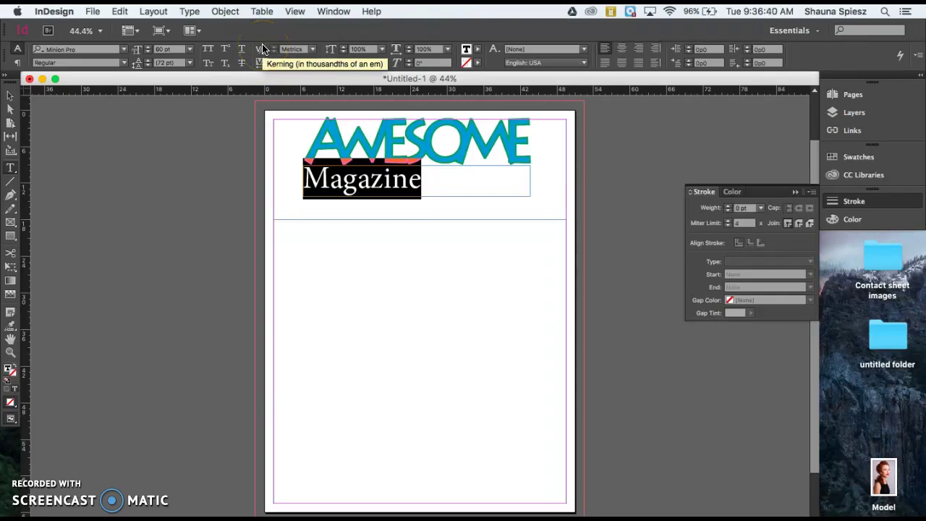
{"action": "left_click", "coordinate": [261, 64]}
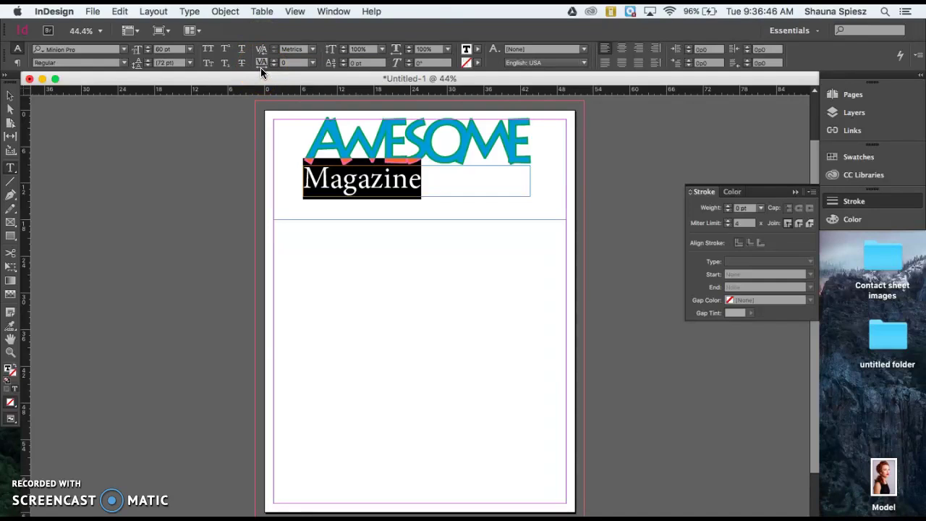
{"action": "left_click", "coordinate": [274, 61]}
{"action": "left_click", "coordinate": [274, 61]}
{"action": "left_click", "coordinate": [275, 60]}
{"action": "left_click", "coordinate": [274, 61]}
{"action": "left_click", "coordinate": [275, 61]}
{"action": "left_click", "coordinate": [274, 61]}
{"action": "left_click", "coordinate": [274, 61]}
{"action": "left_click", "coordinate": [274, 61]}
{"action": "left_click", "coordinate": [275, 61]}
{"action": "left_click", "coordinate": [275, 61]}
{"action": "left_click", "coordinate": [274, 61]}
{"action": "left_click", "coordinate": [275, 61]}
{"action": "left_click", "coordinate": [275, 60]}
{"action": "left_click", "coordinate": [275, 61]}
{"action": "left_click", "coordinate": [274, 61]}
{"action": "left_click", "coordinate": [274, 61]}
{"action": "left_click", "coordinate": [275, 60]}
{"action": "left_click", "coordinate": [274, 61]}
{"action": "left_click", "coordinate": [275, 61]}
{"action": "left_click", "coordinate": [274, 61]}
{"action": "left_click", "coordinate": [274, 61]}
{"action": "left_click", "coordinate": [274, 61]}
{"action": "left_click", "coordinate": [274, 61]}
{"action": "left_click", "coordinate": [274, 61]}
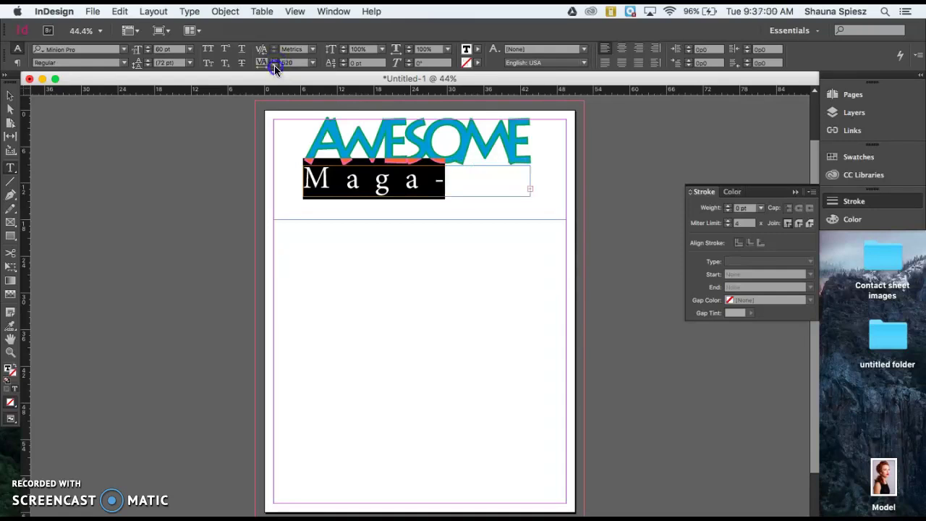
{"action": "left_click", "coordinate": [275, 65]}
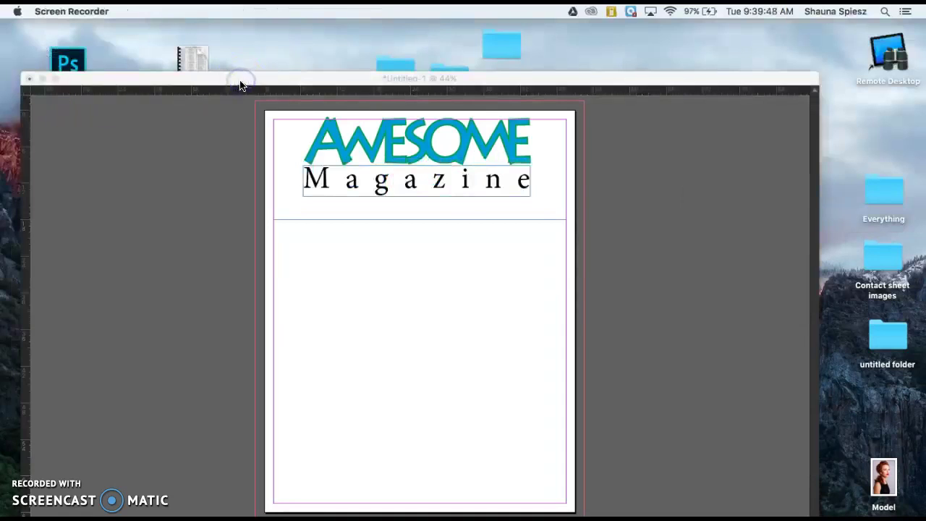
{"action": "left_click", "coordinate": [241, 84]}
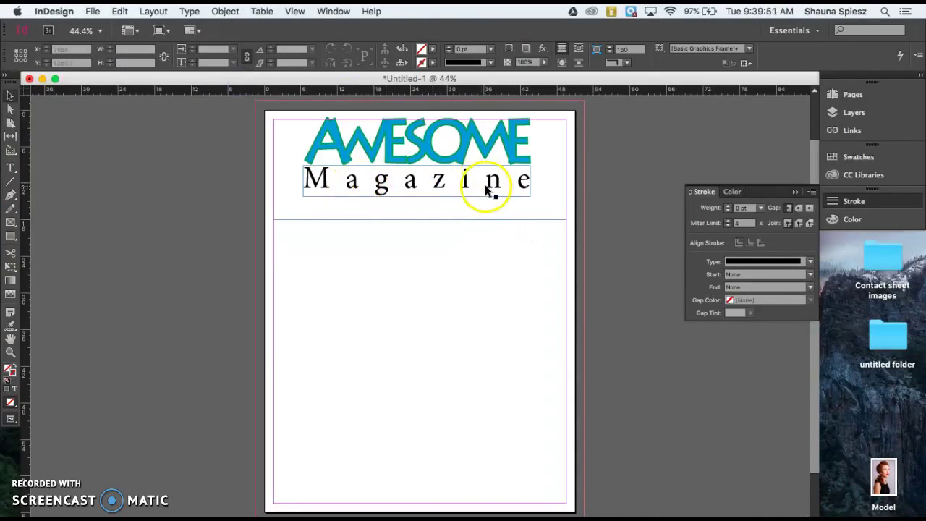
Set the font style of the word Magazine to Bold Cond
{"action": "double_click", "coordinate": [430, 185]}
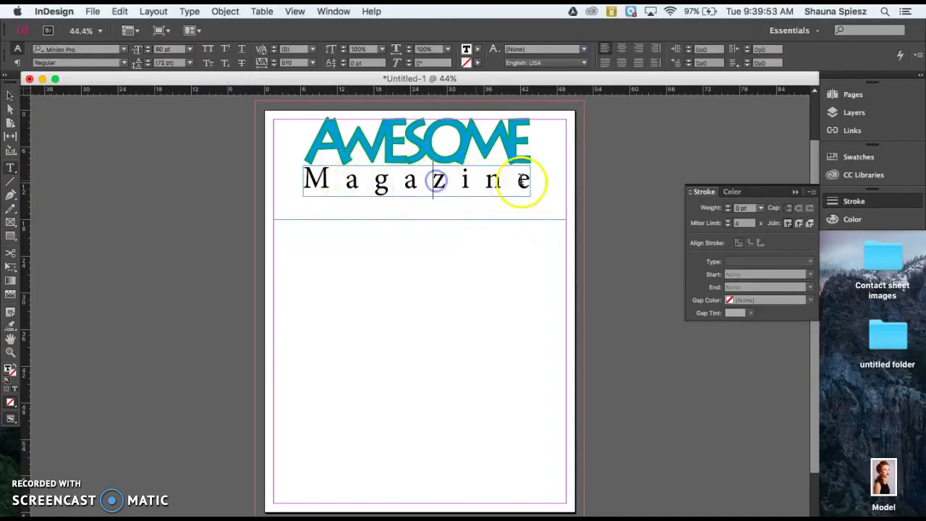
{"action": "left_click_drag", "start_coordinate": [528, 177], "coordinate": [196, 178]}
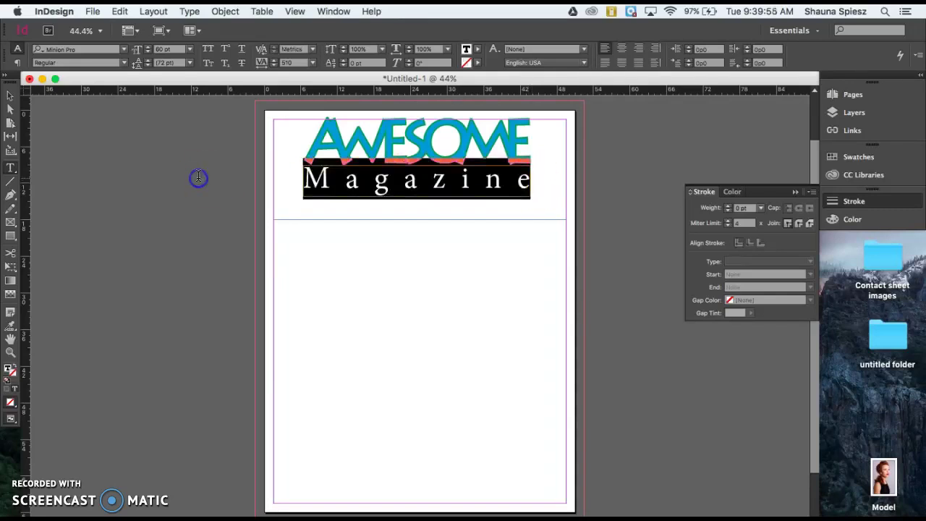
{"action": "left_click", "coordinate": [122, 64]}
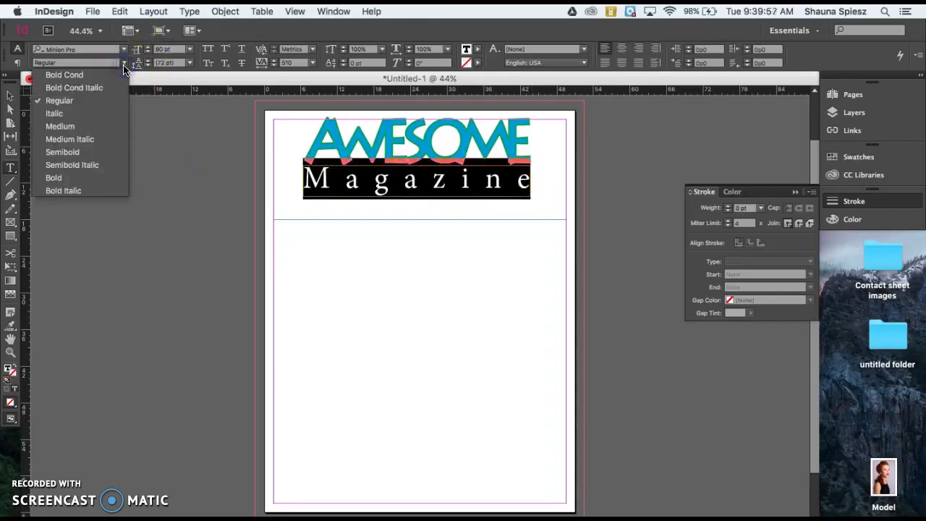
{"action": "left_click", "coordinate": [81, 76]}
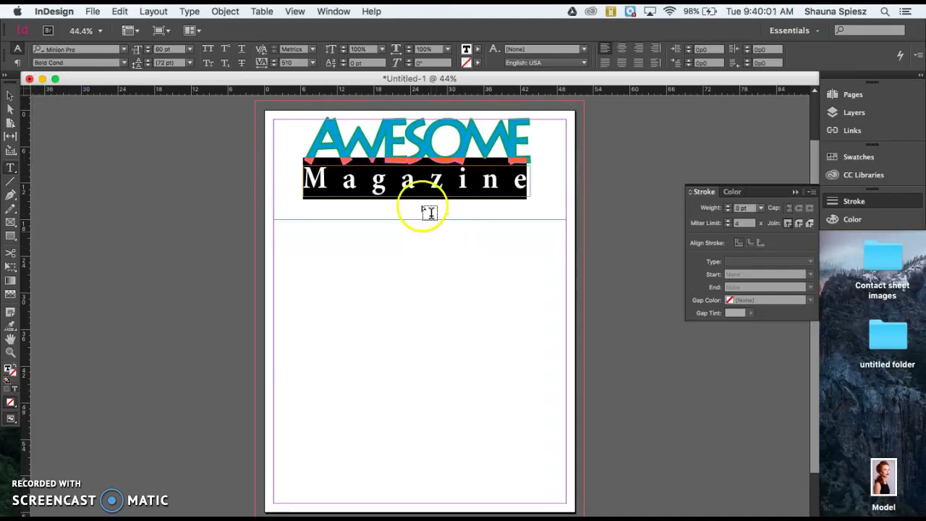
Give the Magazine text a purple stroke color of C=71, M=87, Y=0, K=0
{"action": "left_click", "coordinate": [403, 178]}
{"action": "left_click_drag", "start_coordinate": [527, 180], "coordinate": [246, 180]}
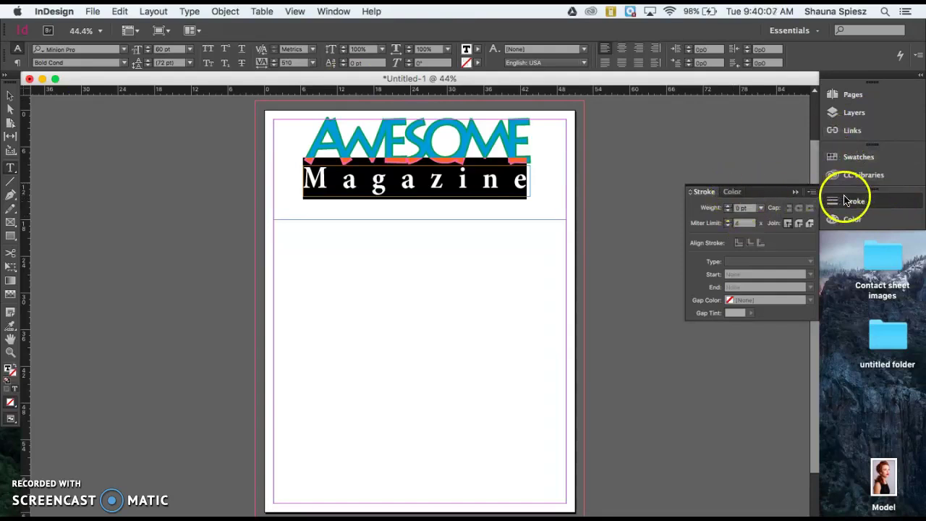
{"action": "left_click", "coordinate": [845, 219]}
{"action": "left_click_drag", "start_coordinate": [748, 256], "coordinate": [781, 255]}
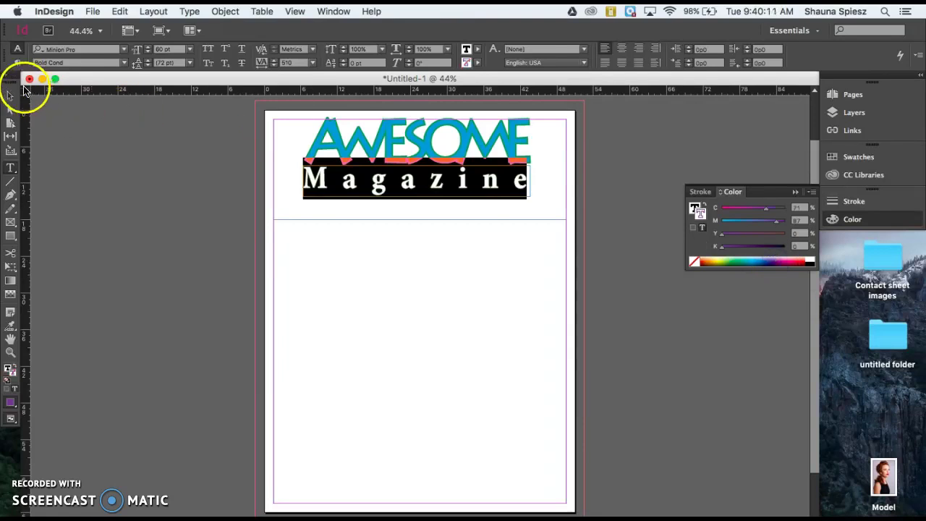
{"action": "left_click", "coordinate": [10, 94]}
Fill the Magazine text with a dark purple CMYK color of C=85, M=100, Y=0, K=50, check its stroke settings and deselect it
{"action": "double_click", "coordinate": [458, 182]}
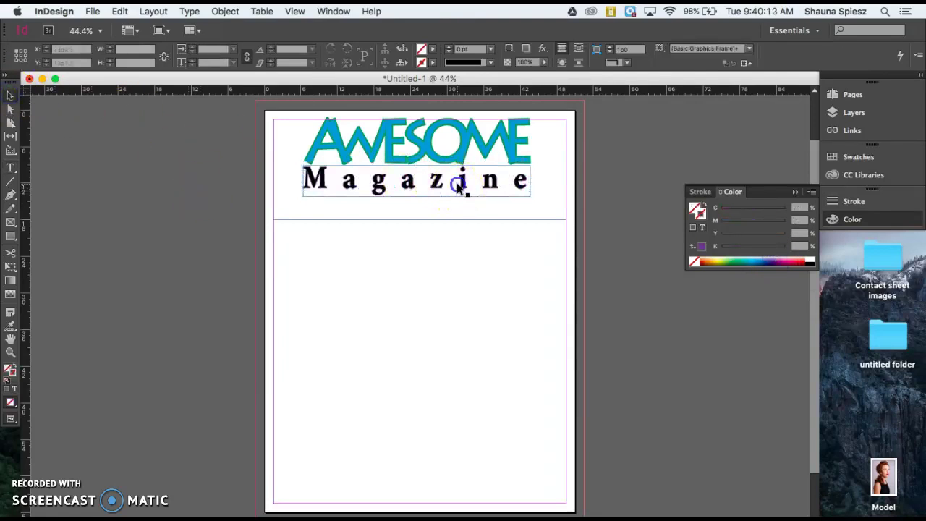
{"action": "left_click_drag", "start_coordinate": [527, 181], "coordinate": [195, 182]}
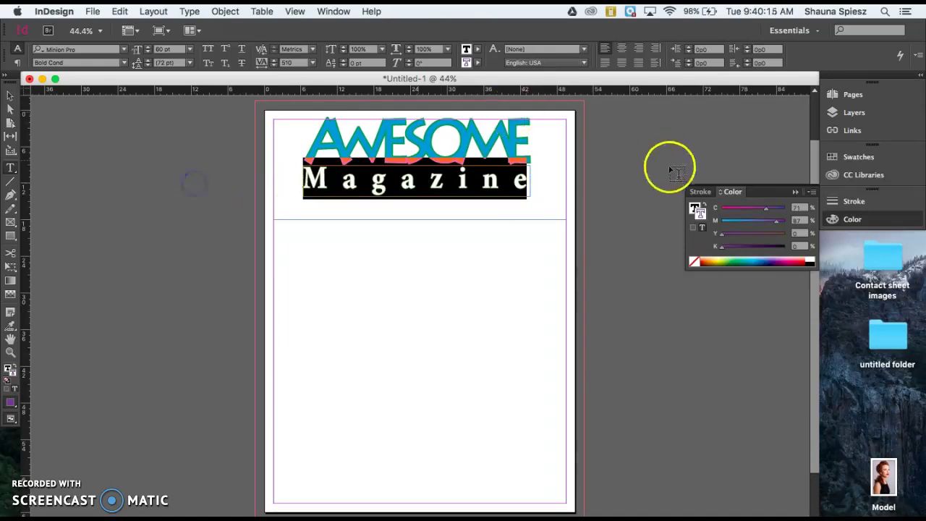
{"action": "left_click", "coordinate": [693, 205]}
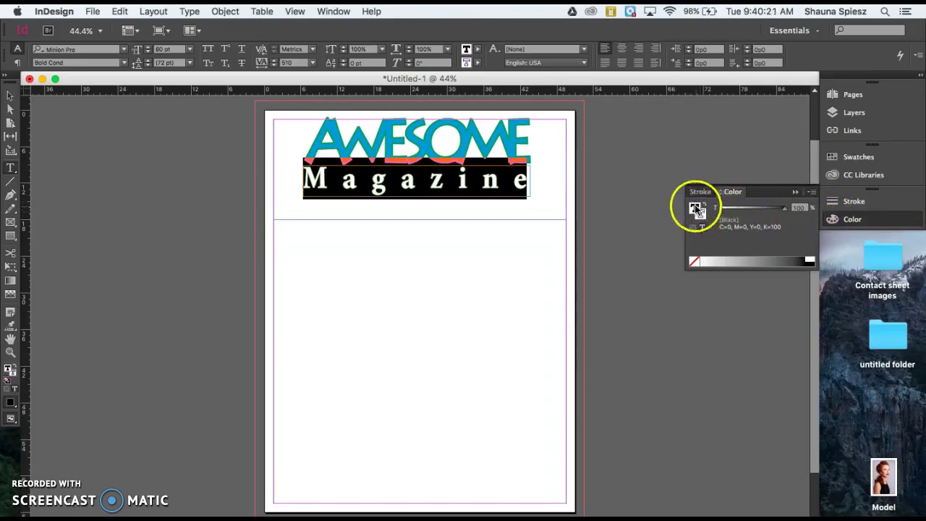
{"action": "left_click", "coordinate": [811, 191]}
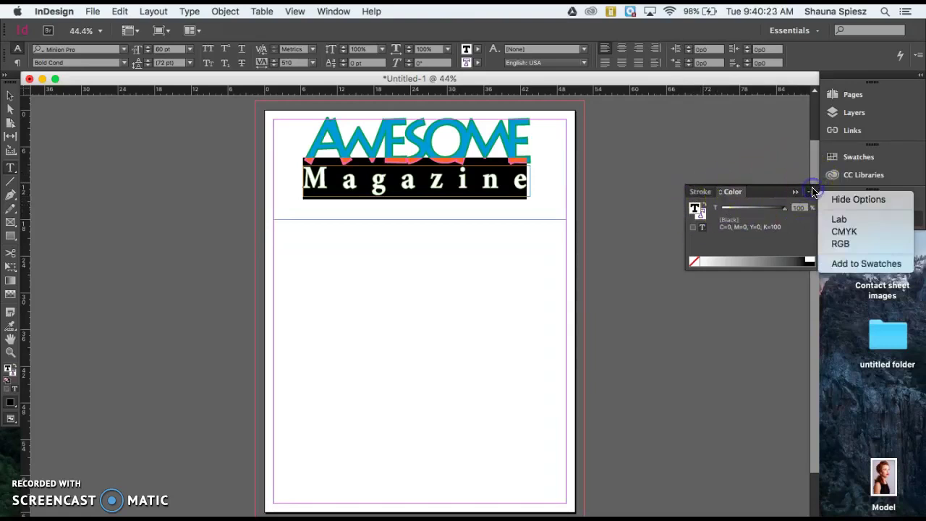
{"action": "left_click", "coordinate": [843, 232]}
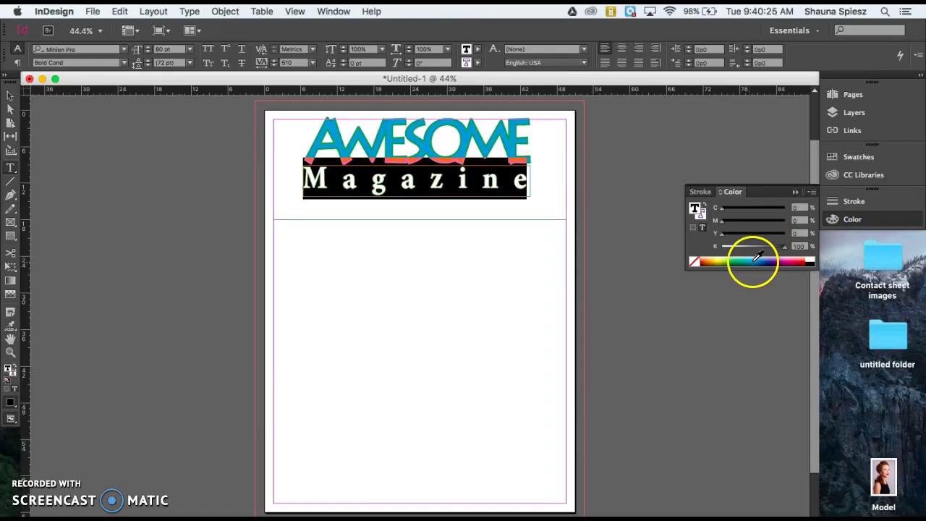
{"action": "left_click", "coordinate": [774, 262]}
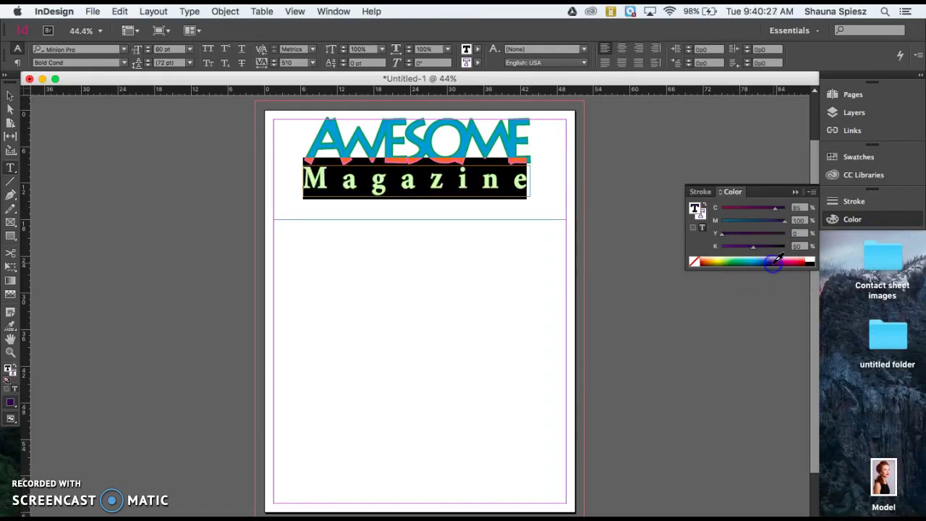
{"action": "left_click", "coordinate": [701, 192]}
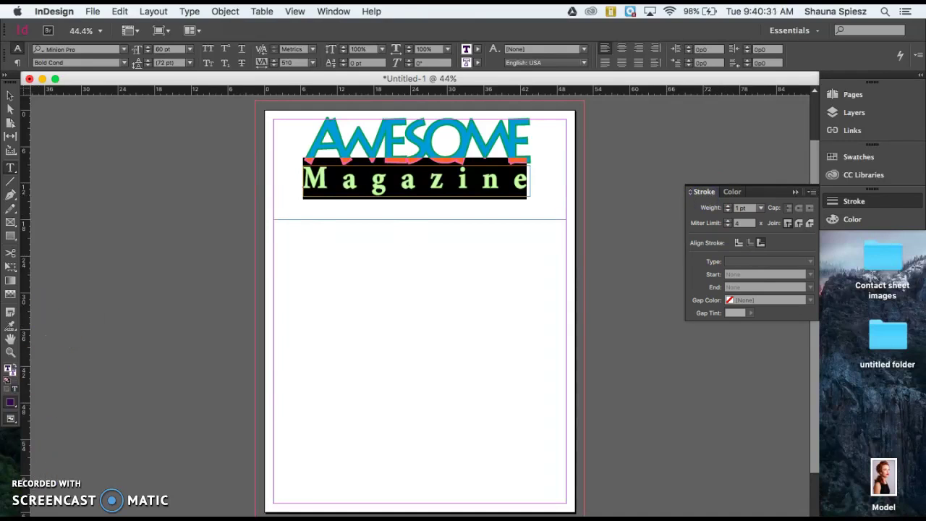
{"action": "left_click", "coordinate": [10, 95]}
{"action": "left_click", "coordinate": [215, 262]}
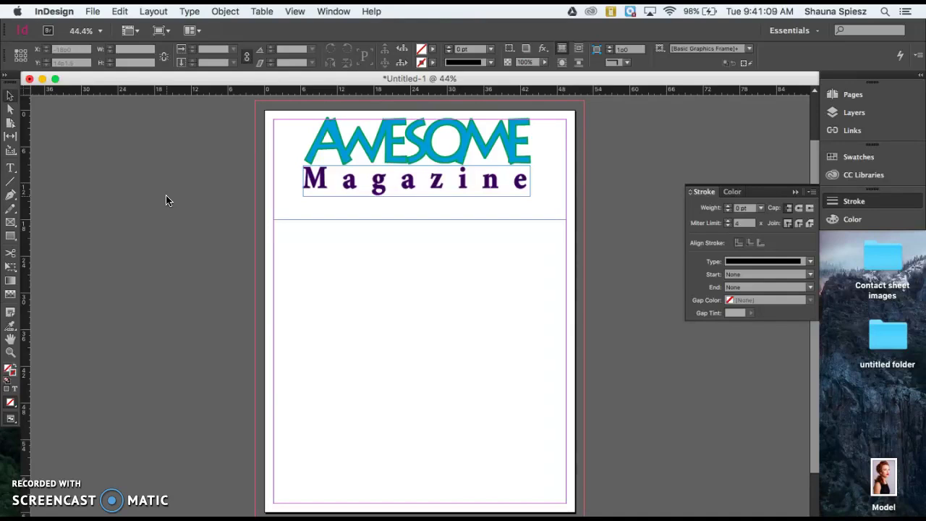
{"action": "left_click", "coordinate": [377, 160]}
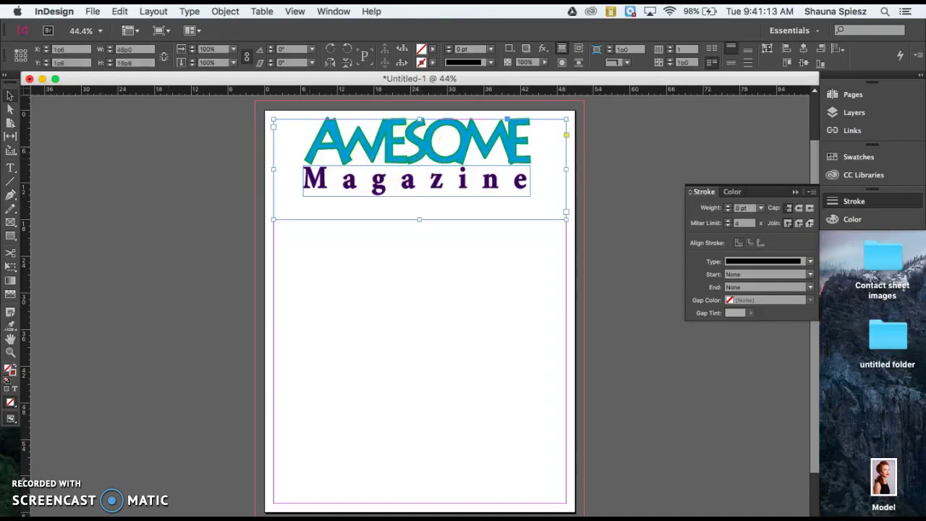
{"action": "left_click", "coordinate": [238, 222]}
{"action": "left_click", "coordinate": [337, 135]}
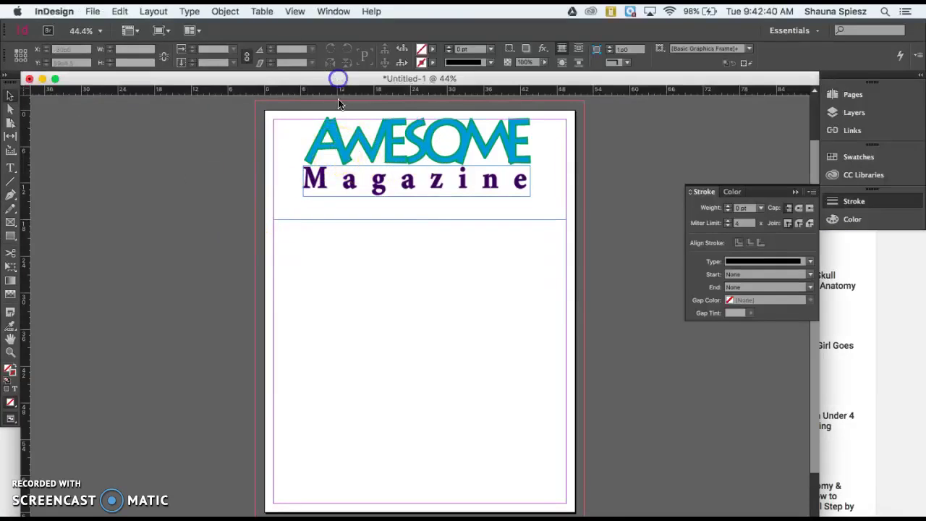
{"action": "left_click", "coordinate": [342, 141]}
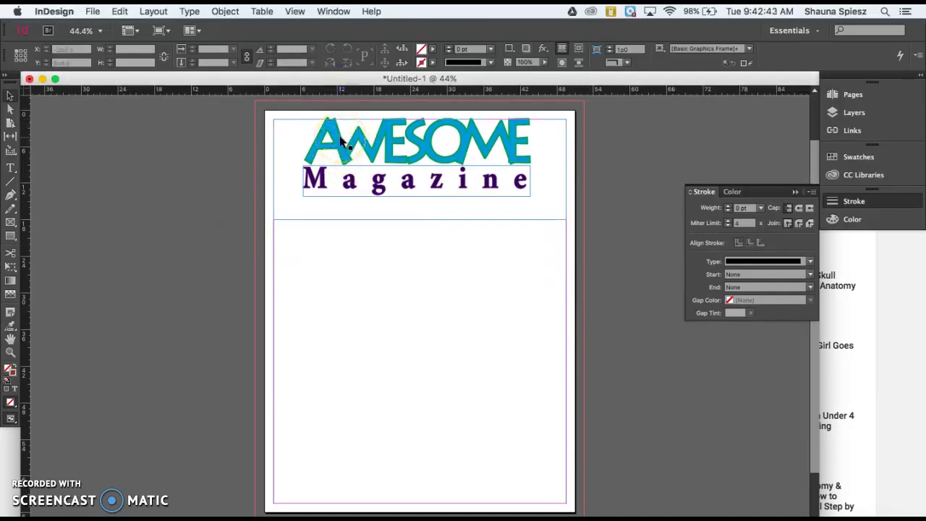
{"action": "left_click", "coordinate": [341, 137]}
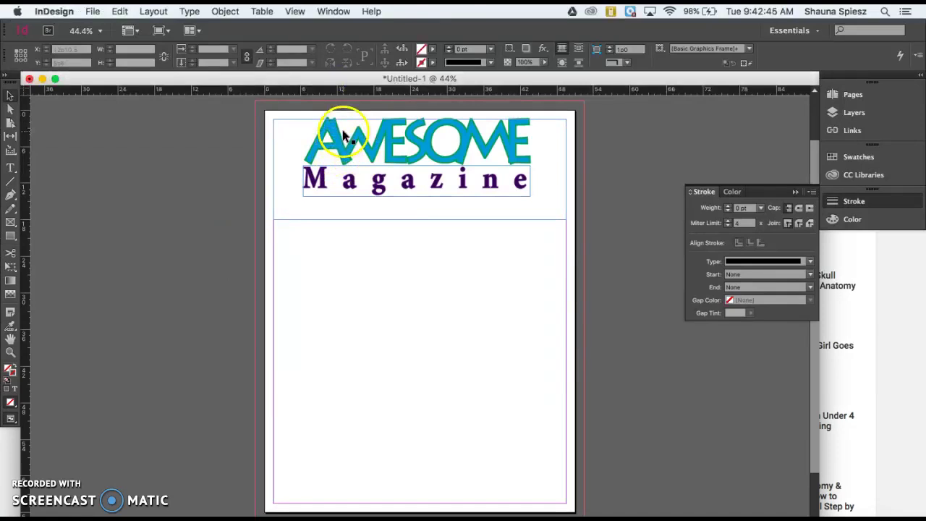
Add a drop shadow to the AWESOME text frame, moving the effect settings clear of the masthead
{"action": "left_click", "coordinate": [343, 134]}
{"action": "left_click", "coordinate": [332, 163]}
{"action": "left_click", "coordinate": [375, 133]}
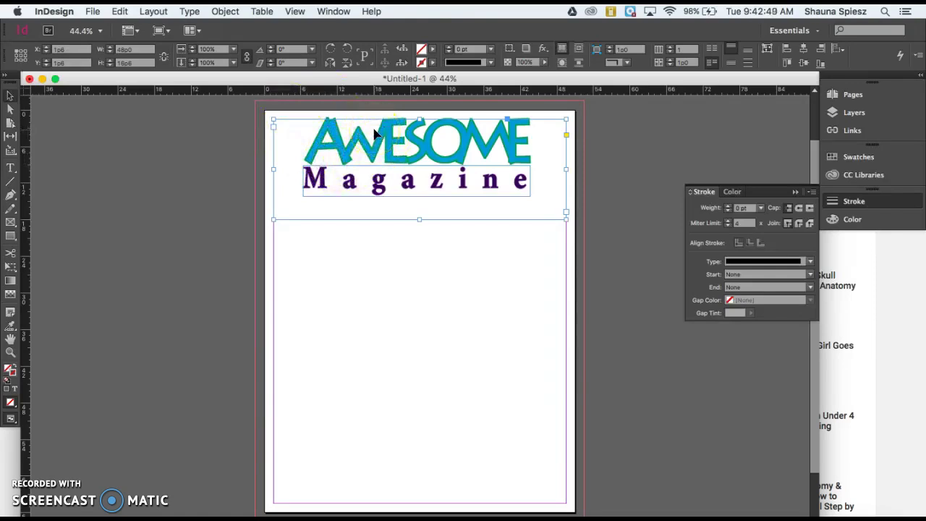
{"action": "right_click", "coordinate": [374, 133]}
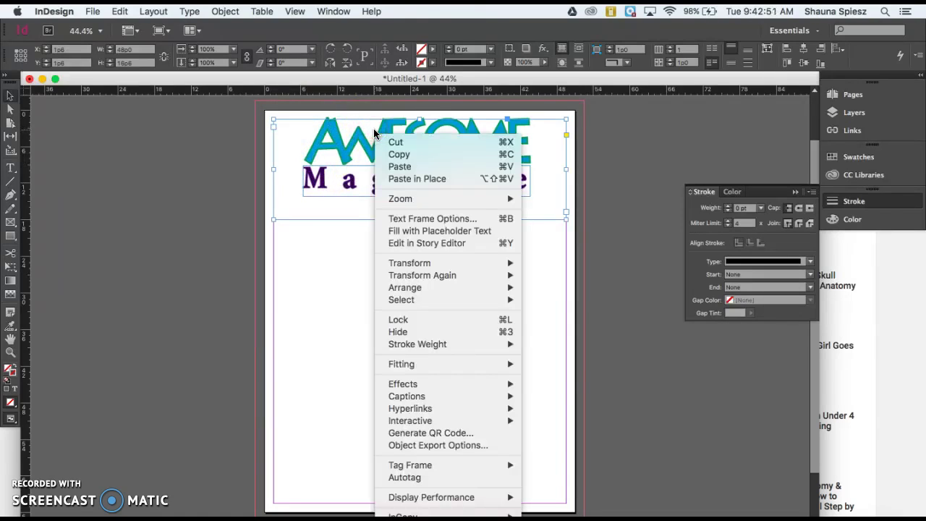
{"action": "left_click", "coordinate": [415, 299]}
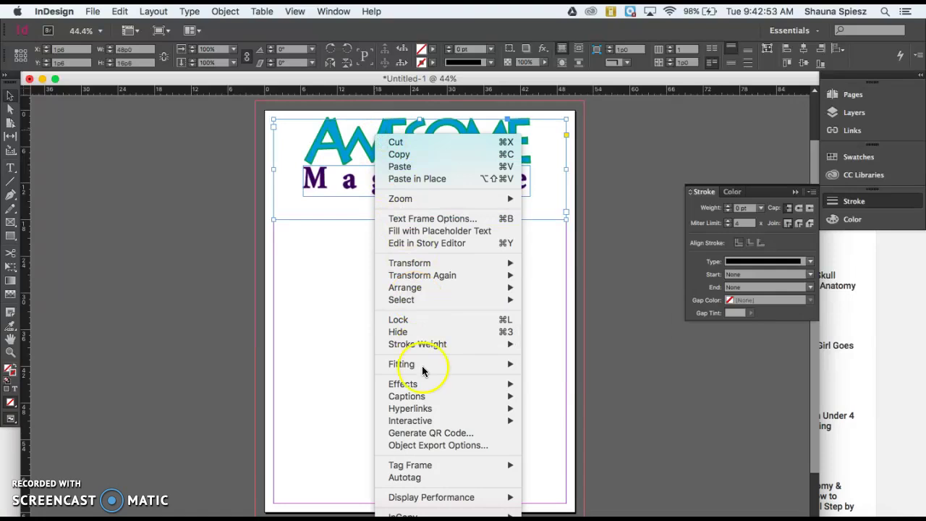
{"action": "mouse_move", "coordinate": [396, 384]}
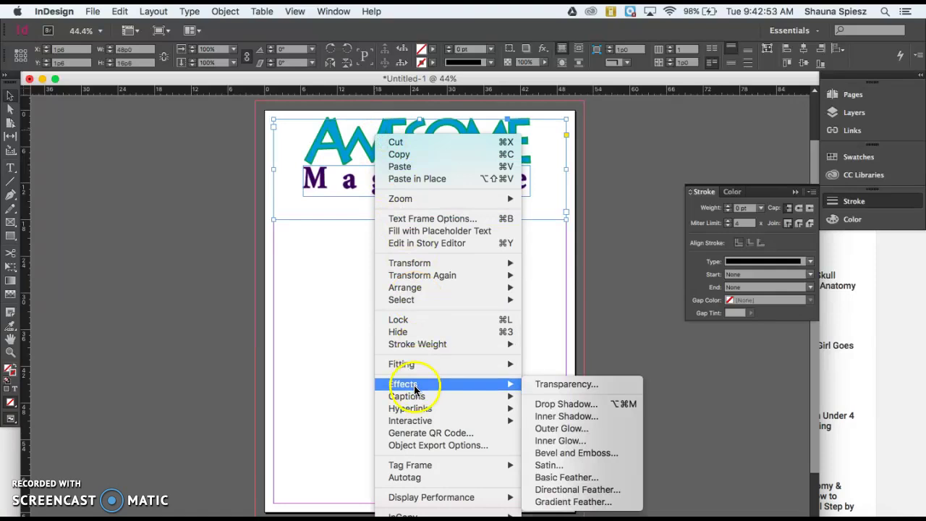
{"action": "left_click", "coordinate": [546, 403]}
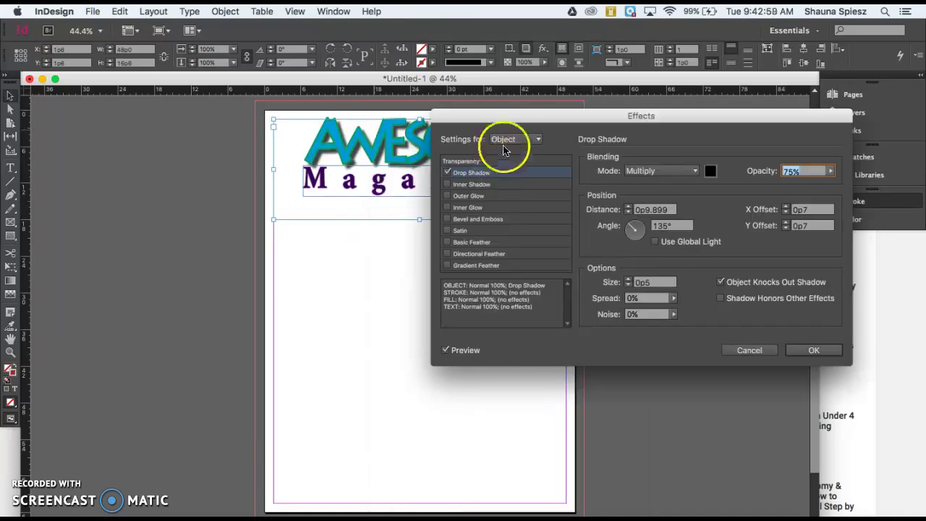
{"action": "left_click_drag", "start_coordinate": [496, 113], "coordinate": [593, 108]}
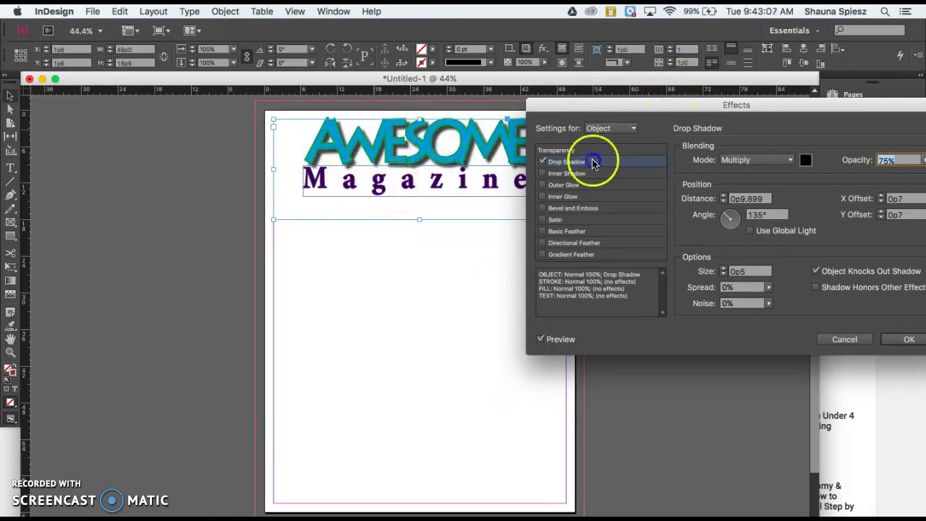
{"action": "left_click_drag", "start_coordinate": [661, 109], "coordinate": [638, 208]}
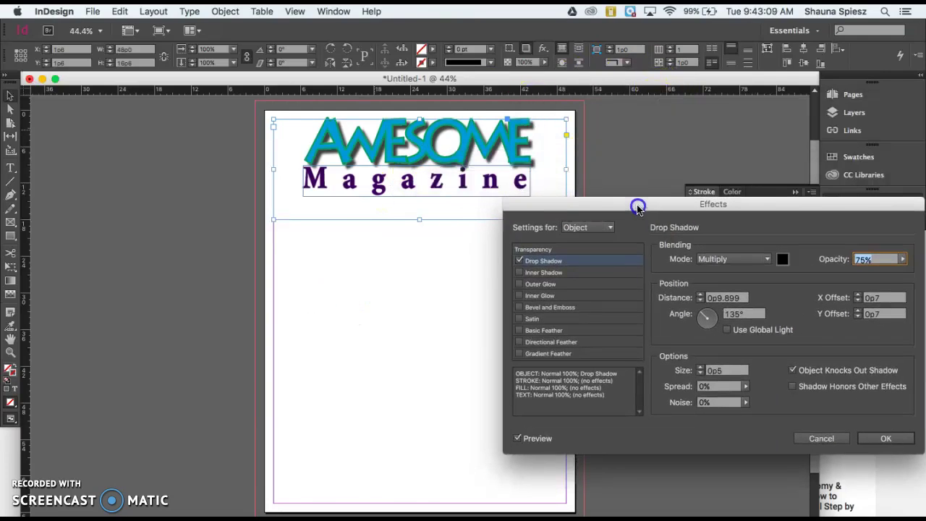
Set the AWESOME drop shadow's angle to 2° so the shadow falls to the left of the letters
{"action": "left_click", "coordinate": [713, 317]}
{"action": "left_click_drag", "start_coordinate": [712, 322], "coordinate": [703, 321]}
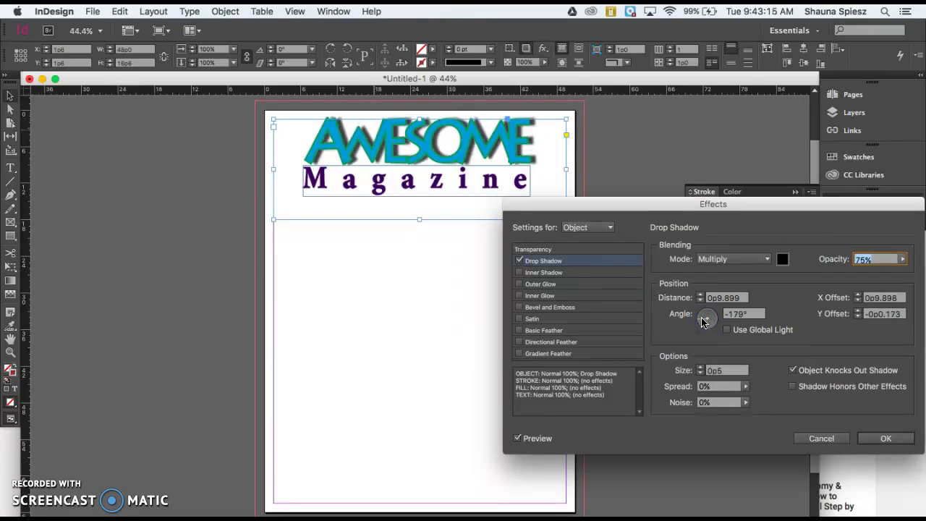
{"action": "left_click", "coordinate": [703, 315]}
{"action": "left_click", "coordinate": [717, 322]}
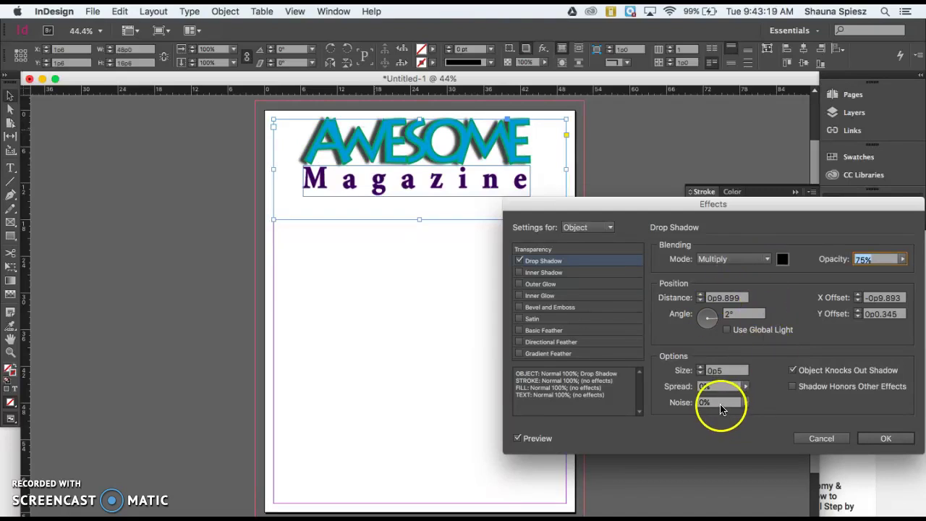
Set the drop shadow's spread to 94% and its opacity to 58%, and apply the effect
{"action": "left_click", "coordinate": [746, 386]}
{"action": "left_click_drag", "start_coordinate": [696, 403], "coordinate": [761, 403]}
{"action": "left_click", "coordinate": [722, 372]}
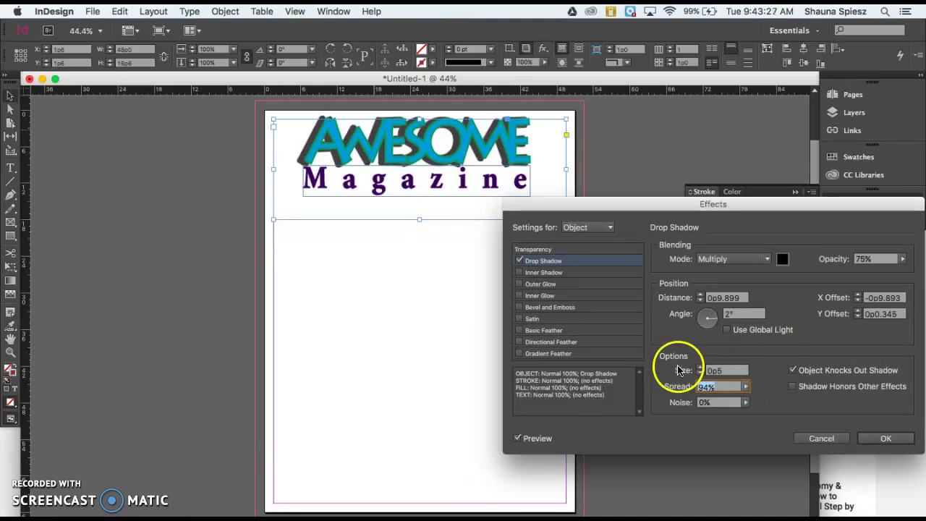
{"action": "left_click_drag", "start_coordinate": [902, 259], "coordinate": [868, 273]}
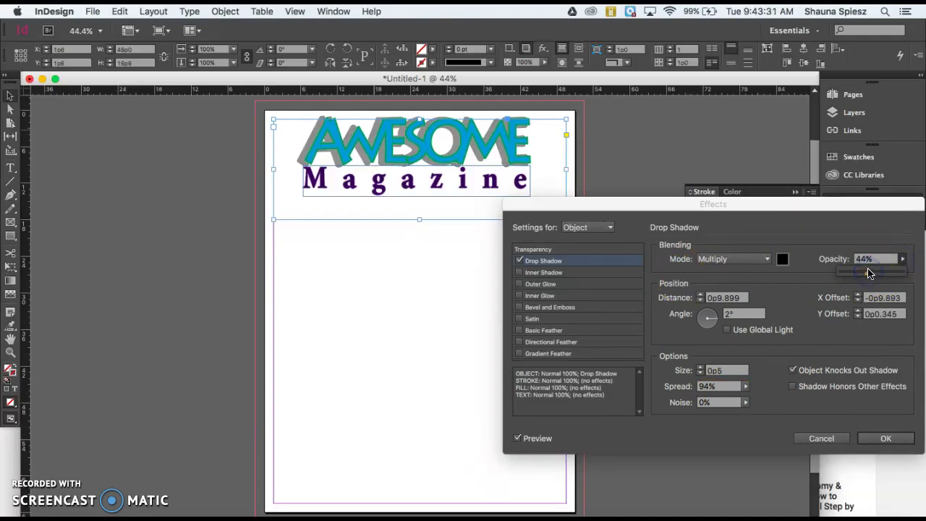
{"action": "left_click", "coordinate": [886, 439]}
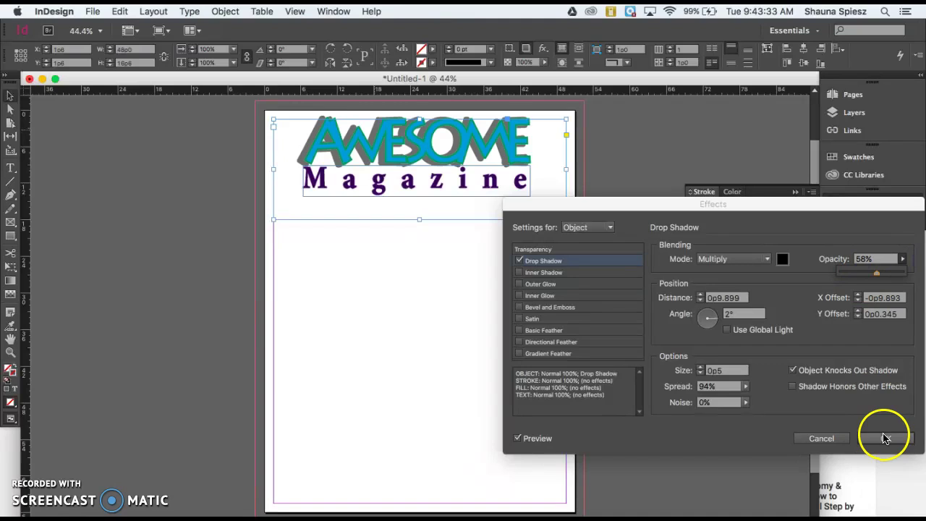
Add a Bevel and Emboss effect to the AWESOME text frame, keeping the masthead in view
{"action": "right_click", "coordinate": [422, 140]}
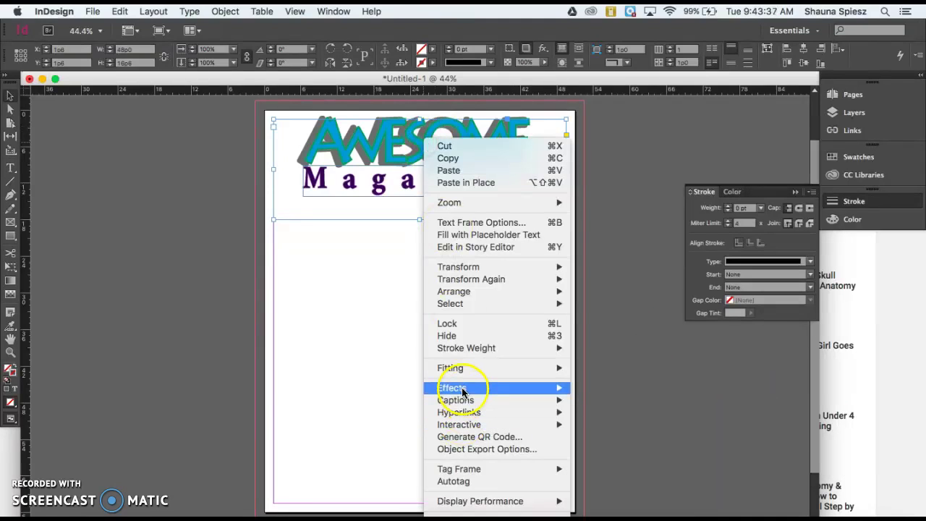
{"action": "mouse_move", "coordinate": [546, 388]}
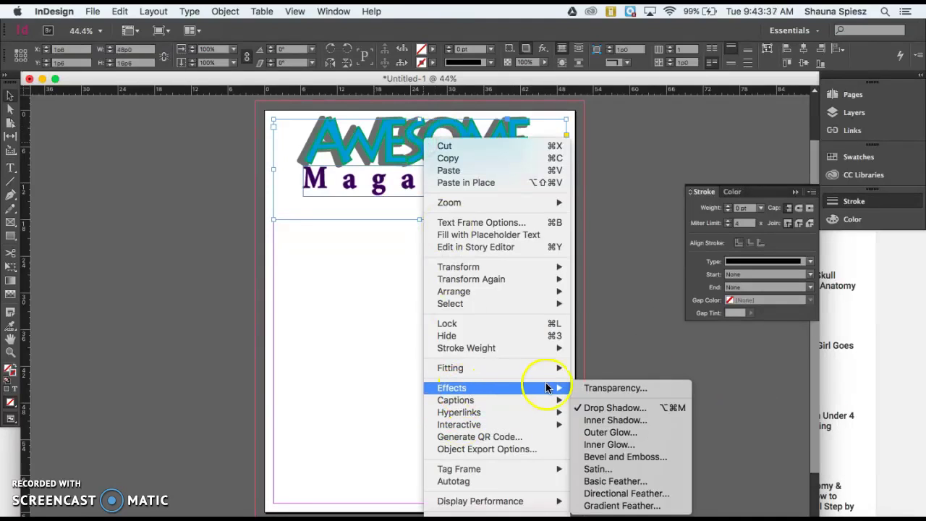
{"action": "left_click", "coordinate": [608, 458]}
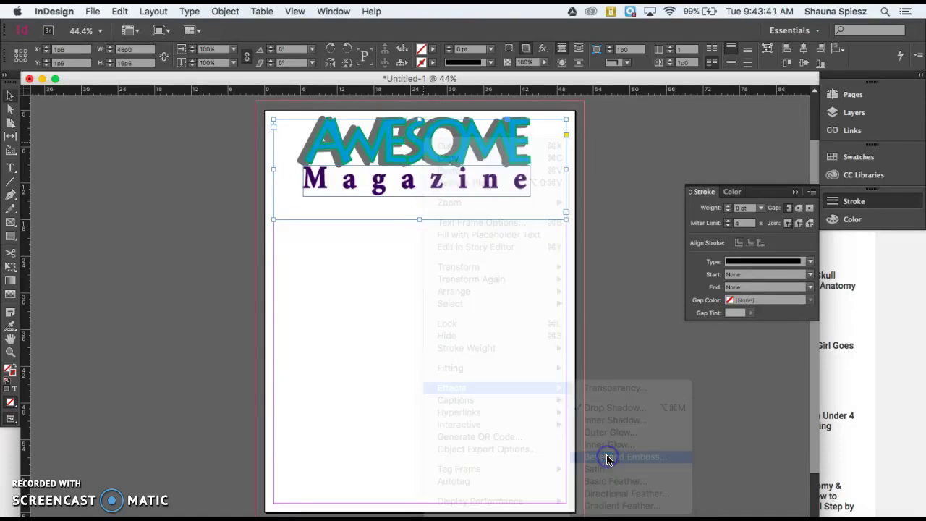
{"action": "left_click_drag", "start_coordinate": [599, 212], "coordinate": [515, 237]}
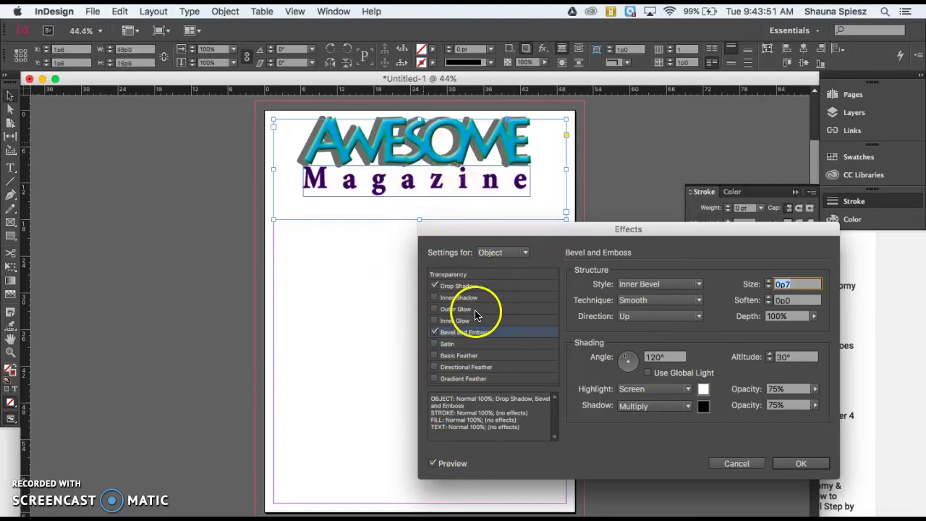
Enable the Basic Feather, Satin, Inner Glow, Inner Shadow and Outer Glow effects on the AWESOME text
{"action": "left_click", "coordinate": [459, 355]}
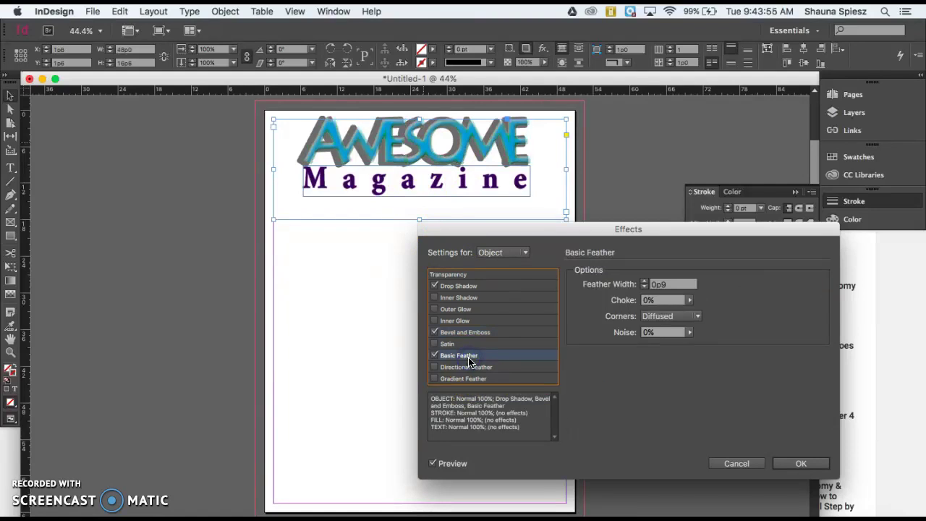
{"action": "left_click", "coordinate": [448, 343]}
{"action": "left_click", "coordinate": [464, 332]}
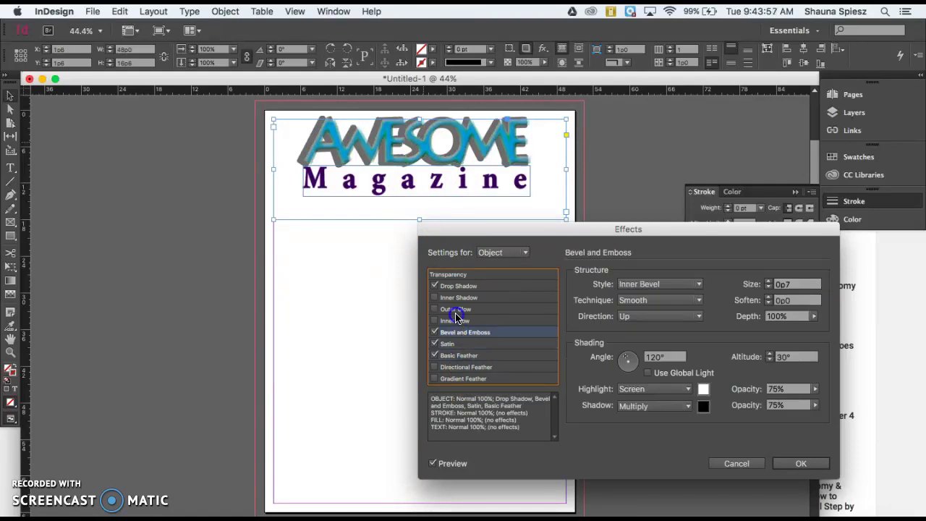
{"action": "left_click", "coordinate": [454, 321]}
{"action": "left_click", "coordinate": [455, 298]}
{"action": "left_click", "coordinate": [455, 309]}
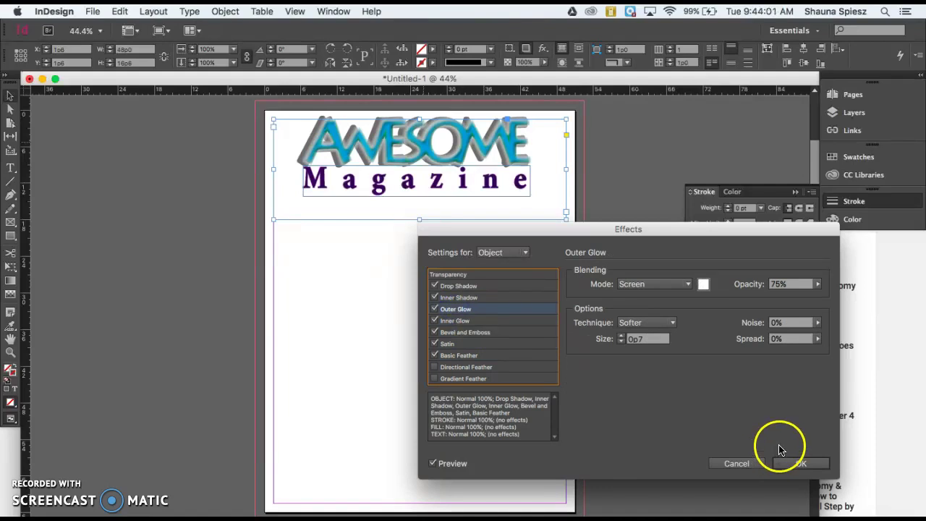
Raise the AWESOME drop shadow's opacity to about 91% and apply all the effects
{"action": "left_click", "coordinate": [443, 286]}
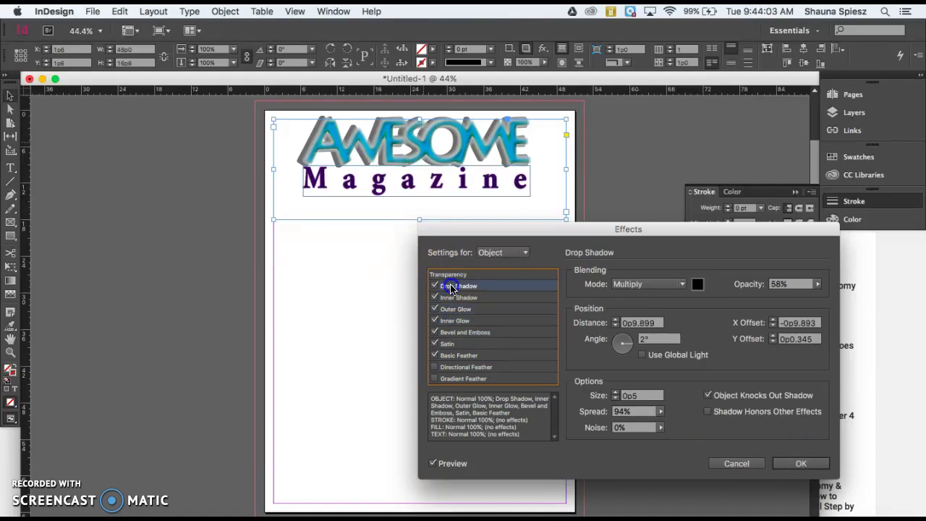
{"action": "left_click_drag", "start_coordinate": [818, 283], "coordinate": [813, 297]}
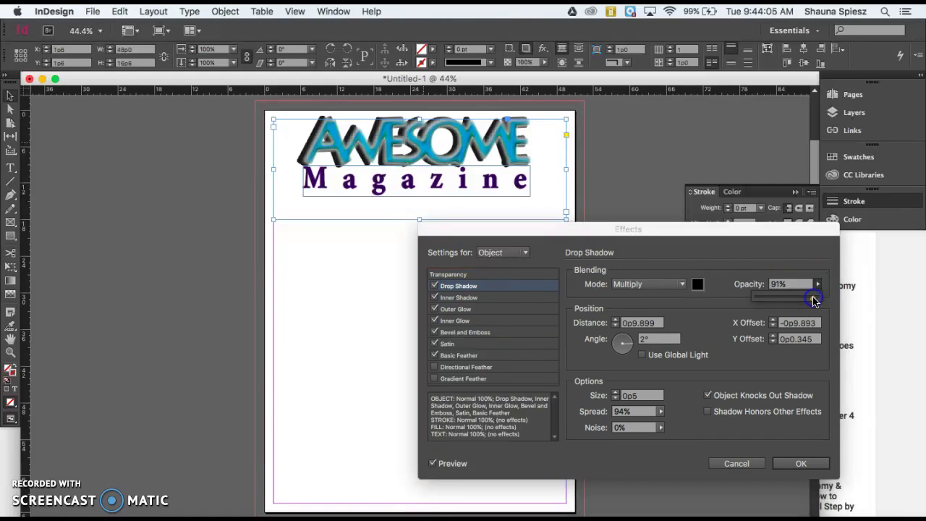
{"action": "left_click", "coordinate": [825, 461]}
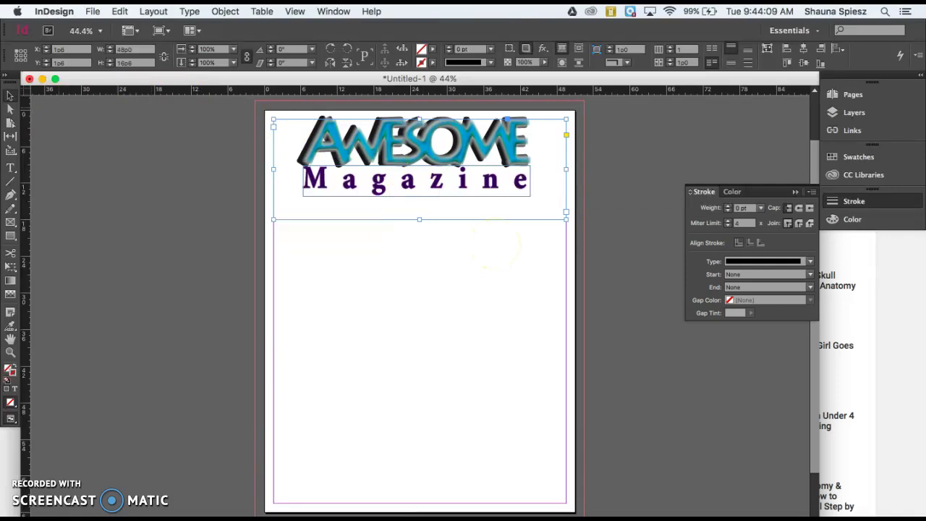
{"action": "left_click", "coordinate": [169, 81]}
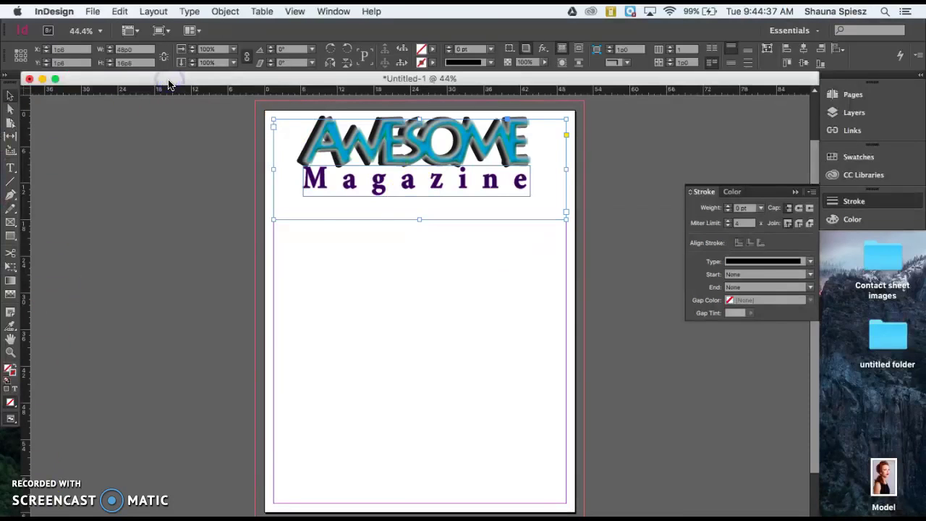